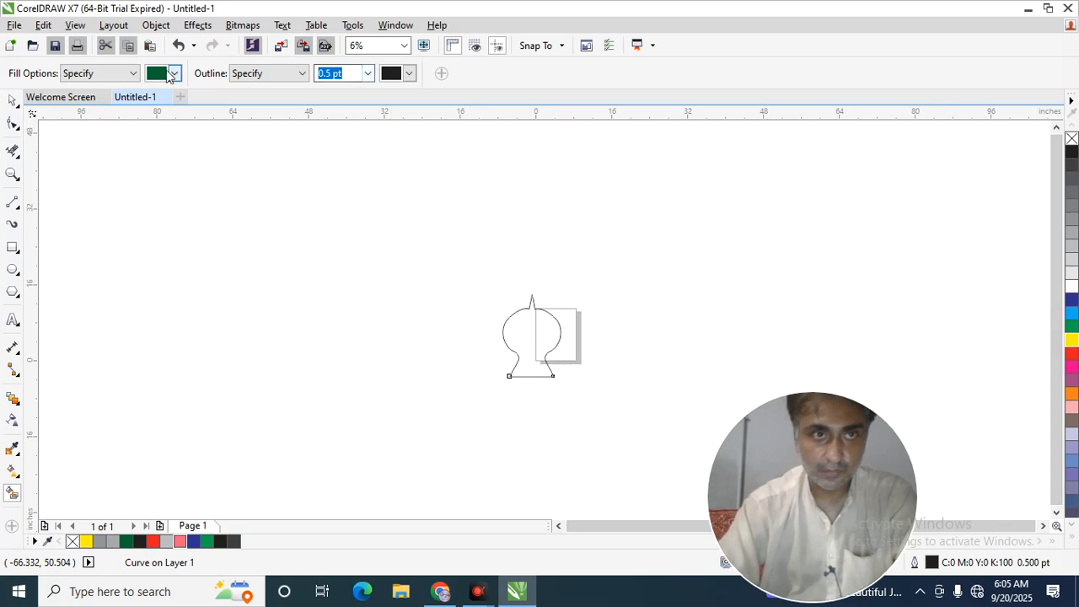
# Set the Smart Fill color to light lavender and check the gap at the tip of the outline's spike.
pyautogui.click(190, 126)
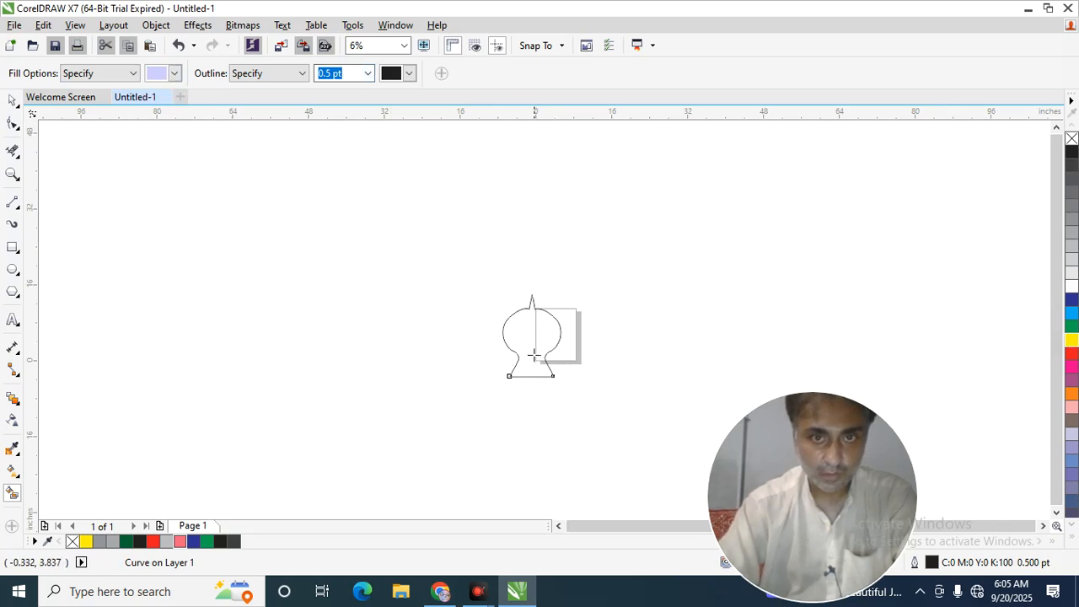
pyautogui.scroll(4, 533, 355)
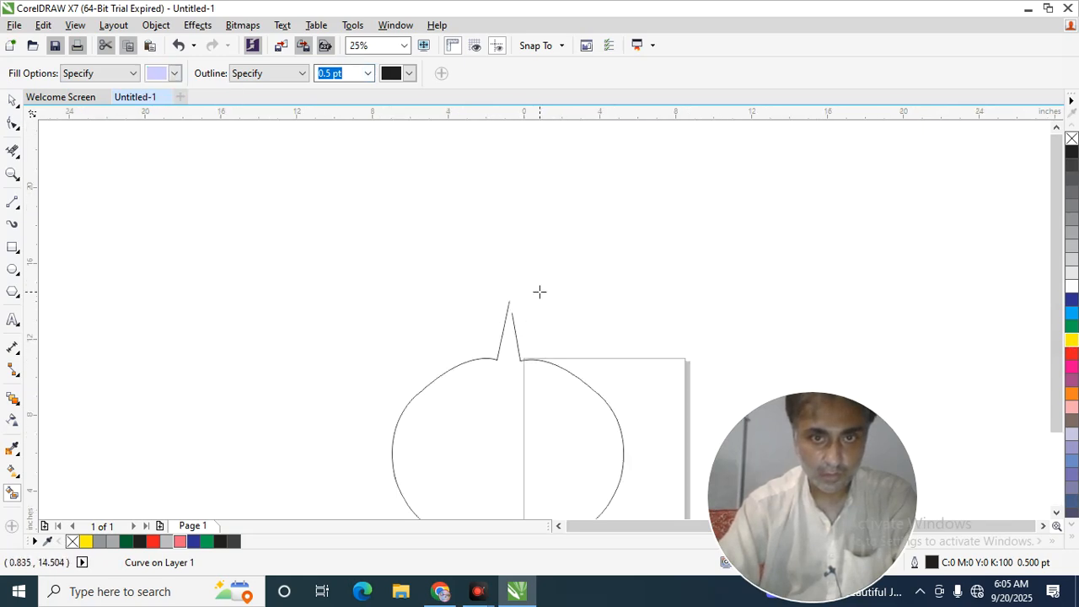
pyautogui.click(13, 127)
pyautogui.click(486, 346)
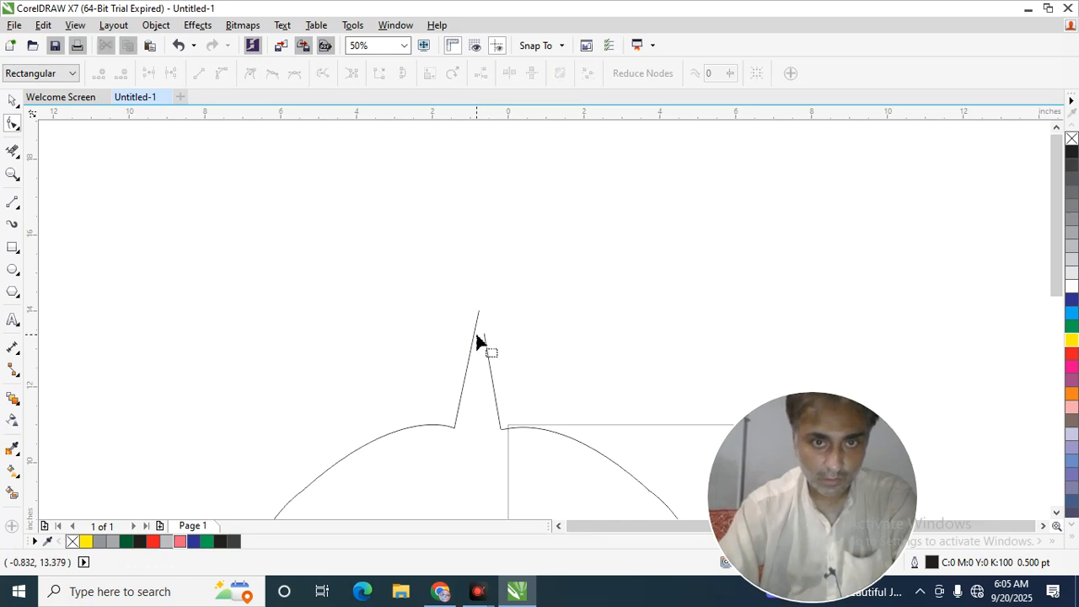
pyautogui.scroll(3, 487, 355)
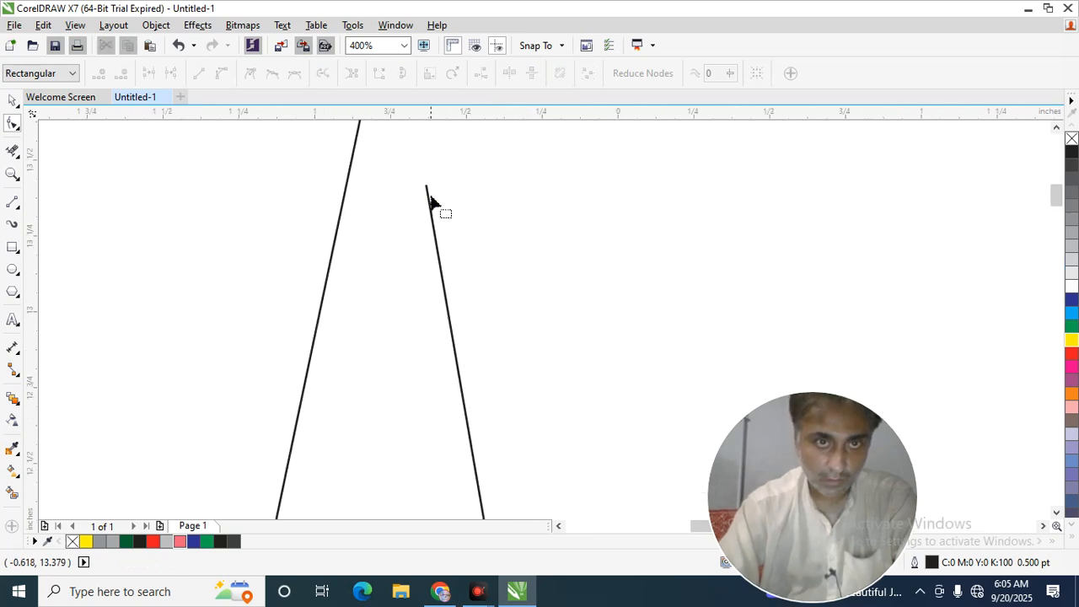
pyautogui.scroll(-8, 421, 253)
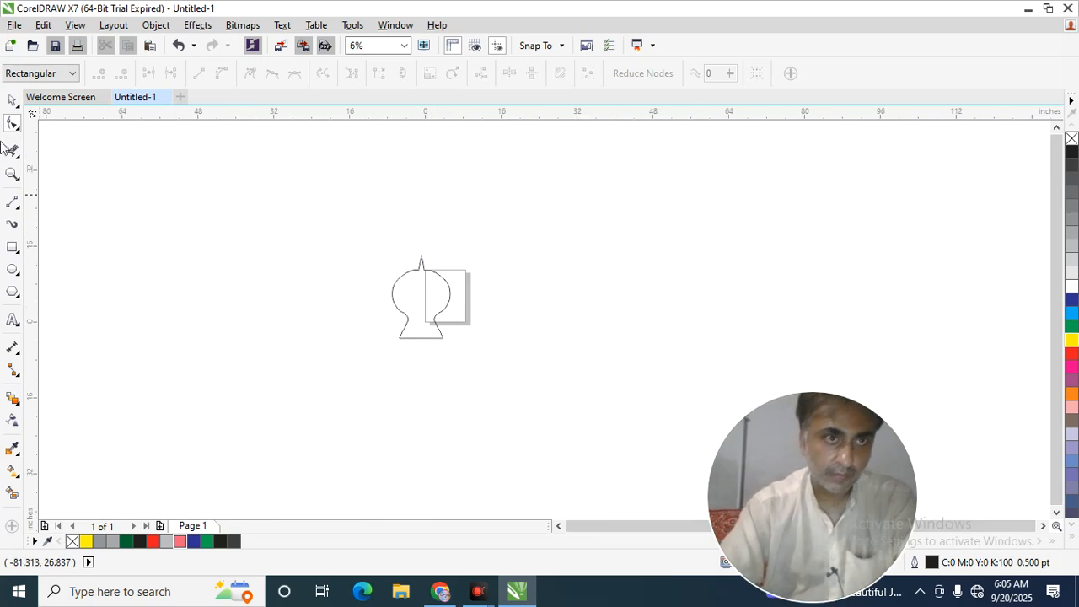
pyautogui.click(14, 102)
pyautogui.moveTo(407, 317); pyautogui.dragTo(389, 373)
pyautogui.hotkey('ctrl', 'z')
pyautogui.click(351, 252)
pyautogui.press('F10')
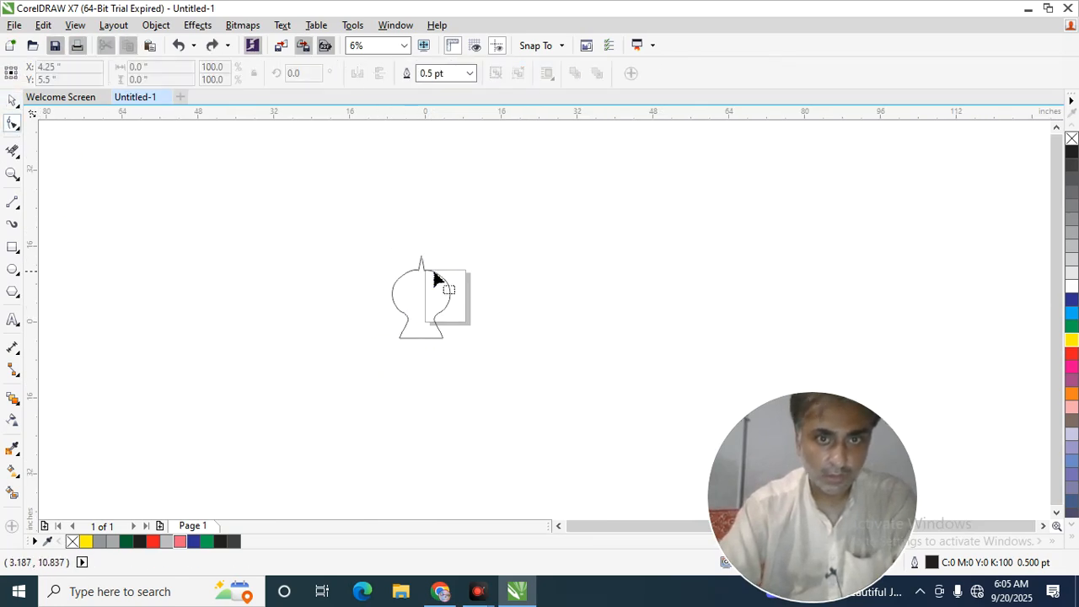
# Ungroup the outline into its two separate halves.
pyautogui.click(15, 102)
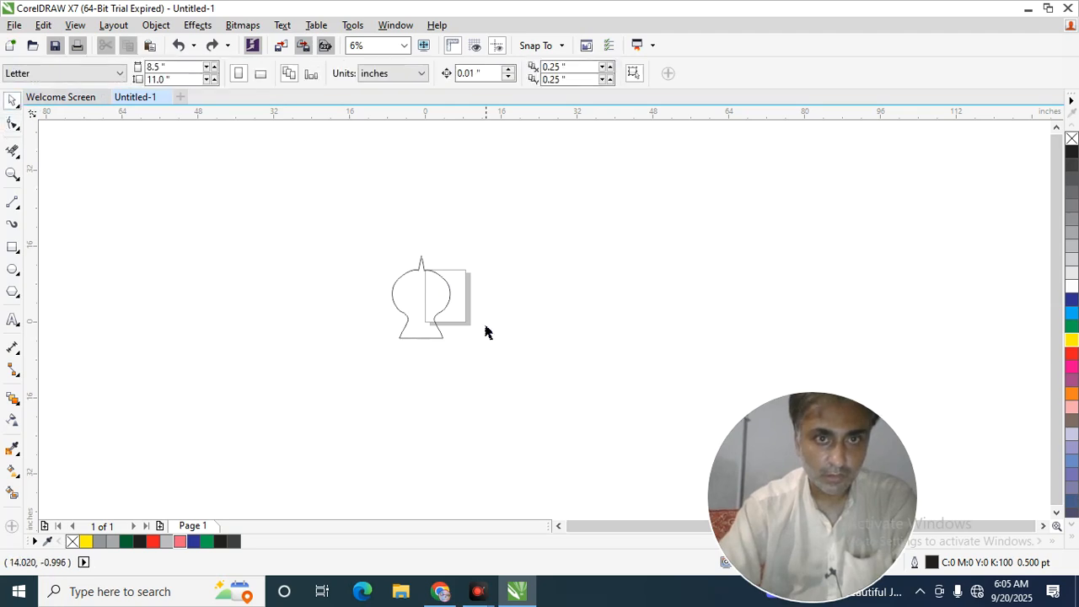
pyautogui.click(436, 296)
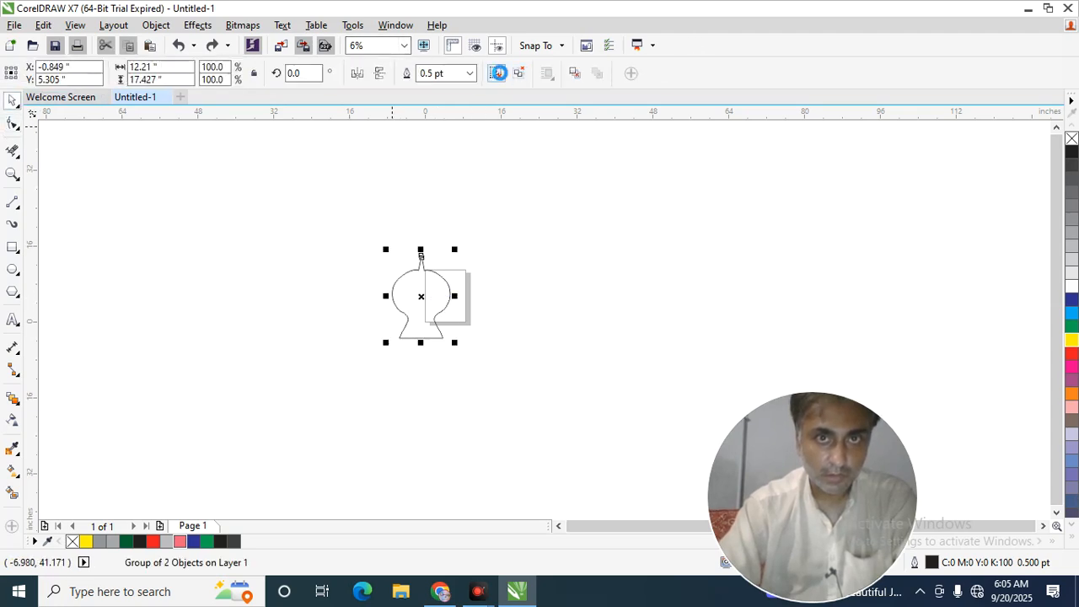
pyautogui.click(497, 73)
# Move the loose end node of the right half's spike onto the left half's tip to close the gap.
pyautogui.click(12, 126)
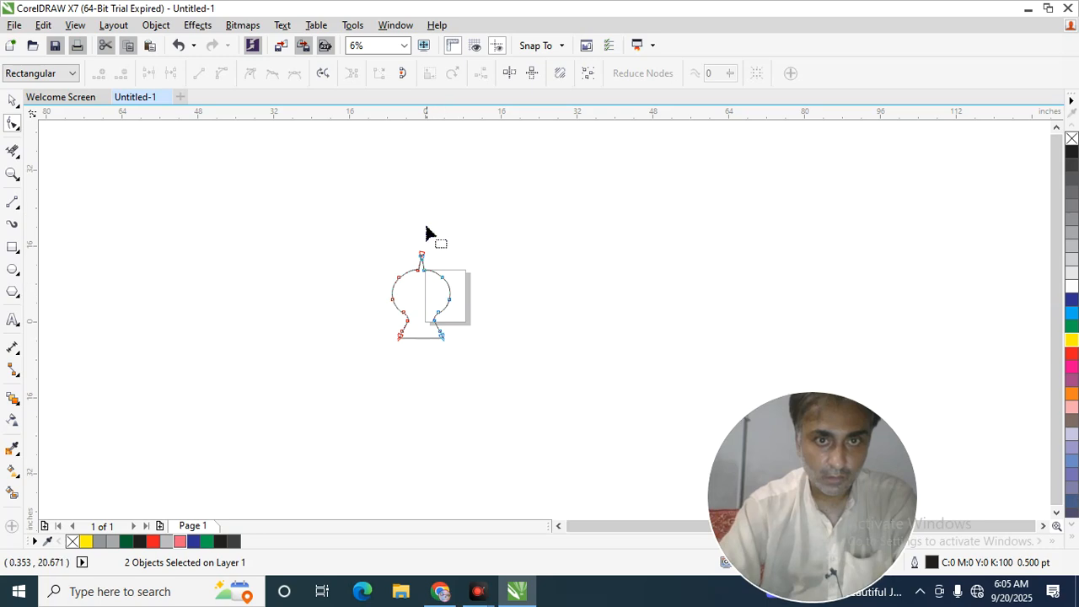
pyautogui.scroll(4, 428, 232)
pyautogui.scroll(-2, 436, 248)
pyautogui.scroll(1, 385, 352)
pyautogui.moveTo(392, 333); pyautogui.dragTo(385, 305)
pyautogui.scroll(-2, 250, 371)
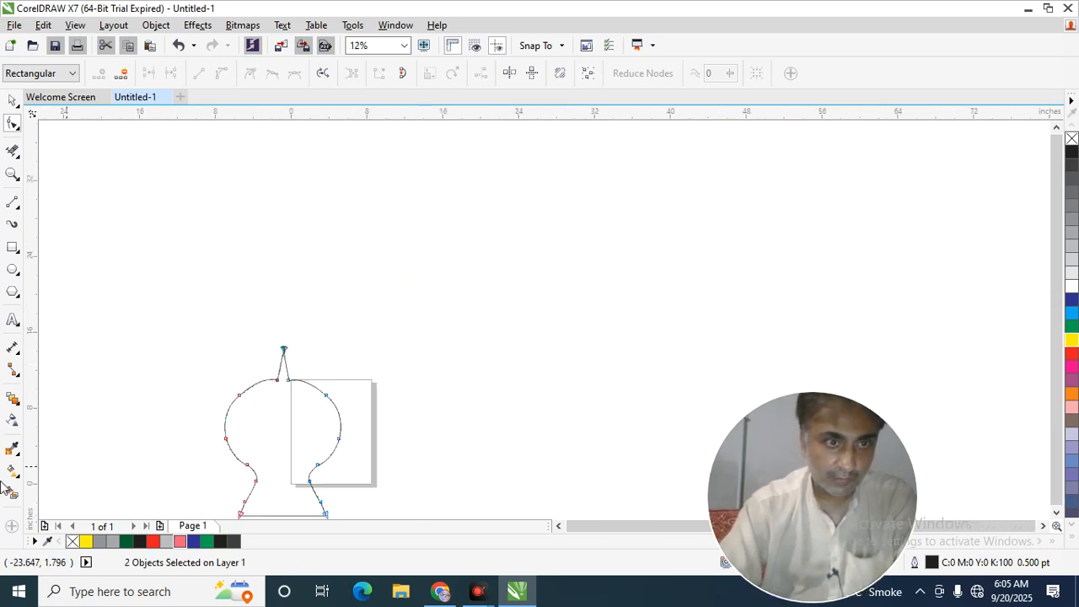
# Create a filled shape from the closed outline with Smart Fill and recolor it red.
pyautogui.click(11, 492)
pyautogui.click(310, 457)
pyautogui.scroll(-2, 314, 456)
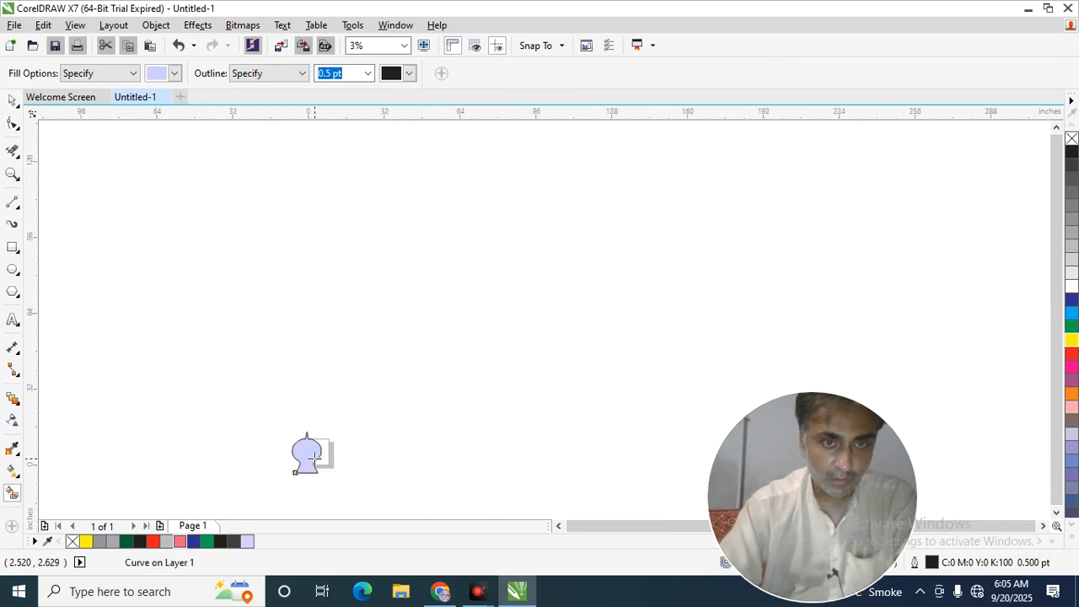
pyautogui.click(1072, 355)
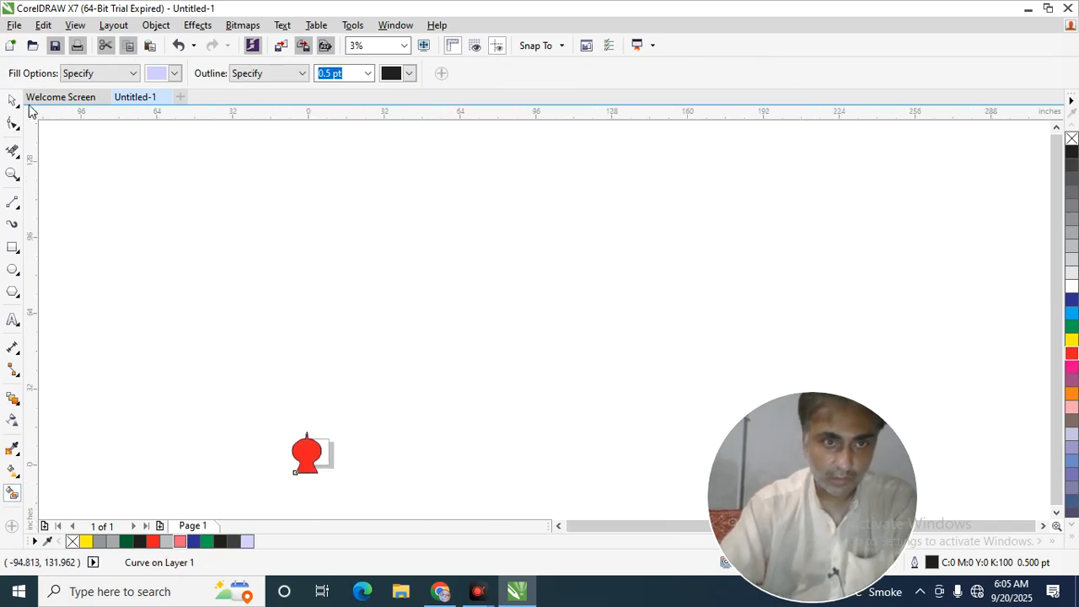
# Smart-fill the outline again, move the new lavender shape up and right of the original, and color its fill and outline red.
pyautogui.click(315, 237)
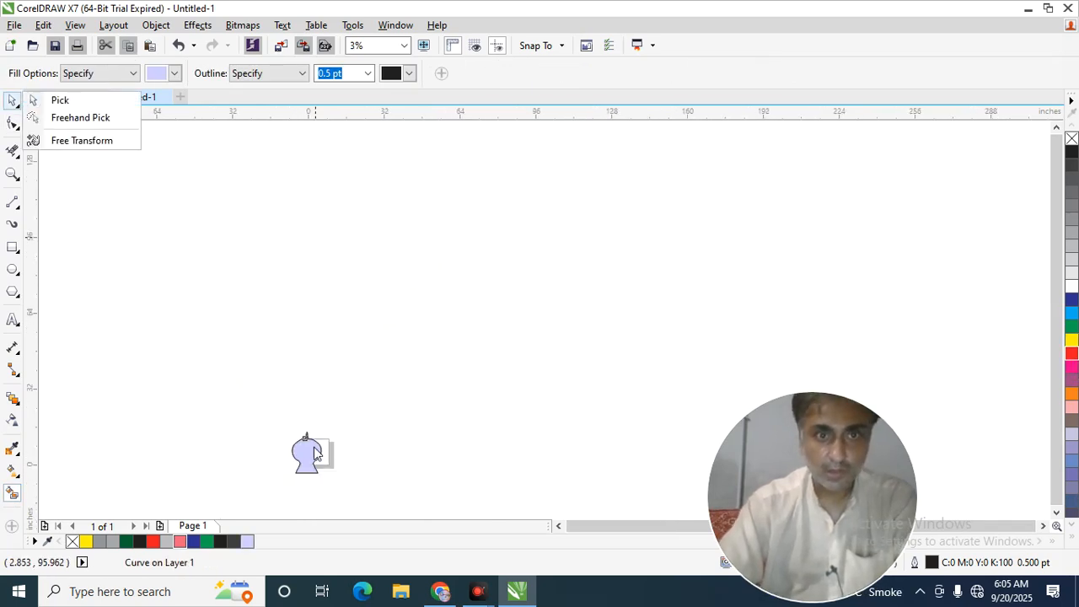
pyautogui.click(81, 121)
pyautogui.click(304, 344)
pyautogui.moveTo(305, 454); pyautogui.dragTo(504, 263)
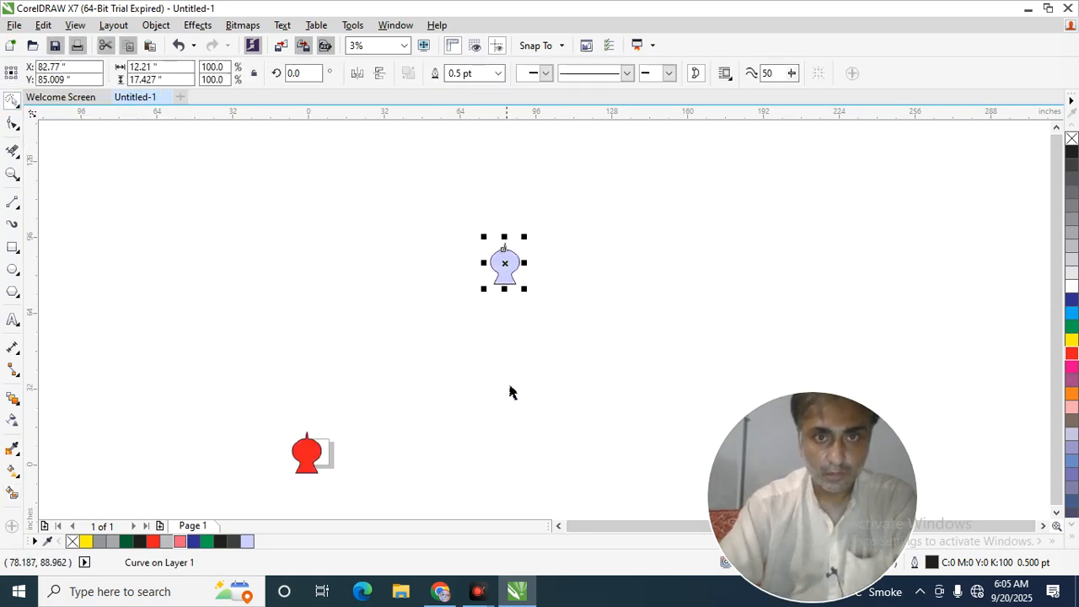
pyautogui.click(1071, 355)
pyautogui.click(89, 405)
# Delete the original outline halves and the red filled shape beside the page.
pyautogui.moveTo(176, 379); pyautogui.dragTo(354, 507)
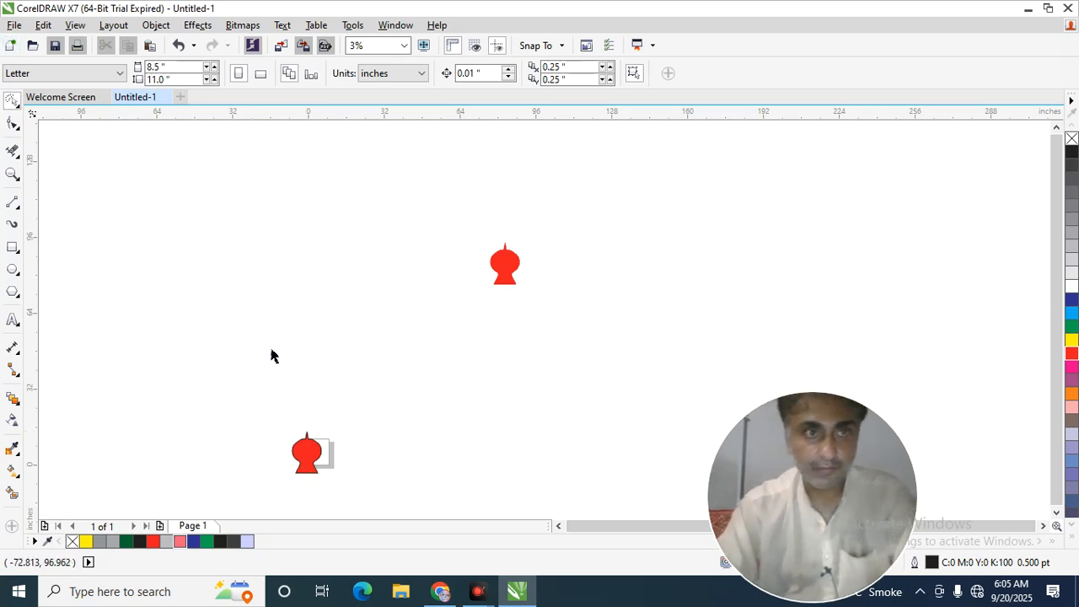
pyautogui.click(18, 109)
pyautogui.click(43, 99)
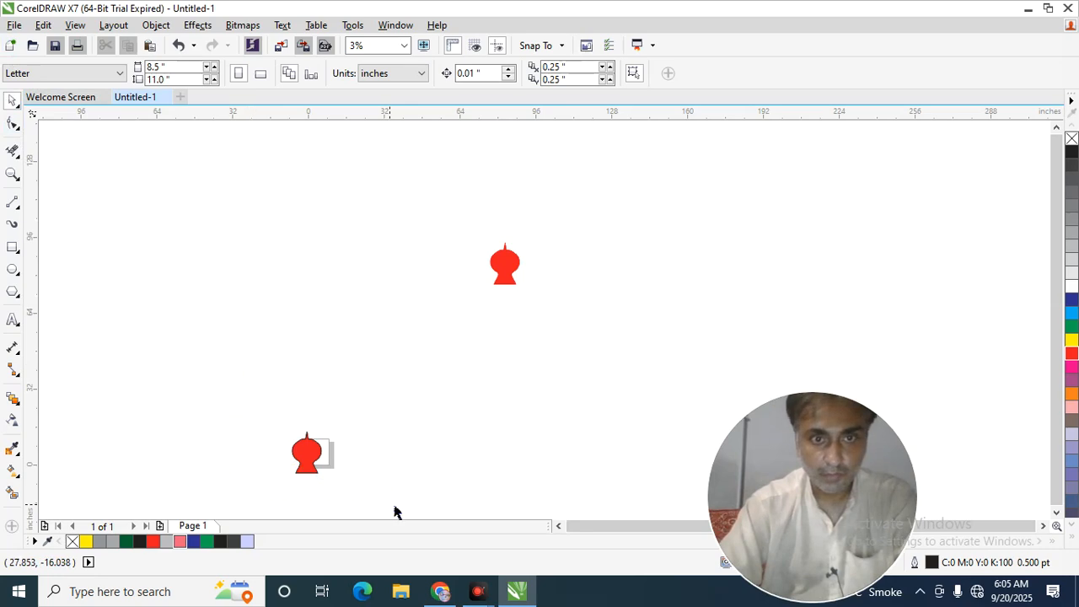
pyautogui.moveTo(394, 507); pyautogui.dragTo(389, 506)
pyautogui.press('Delete')
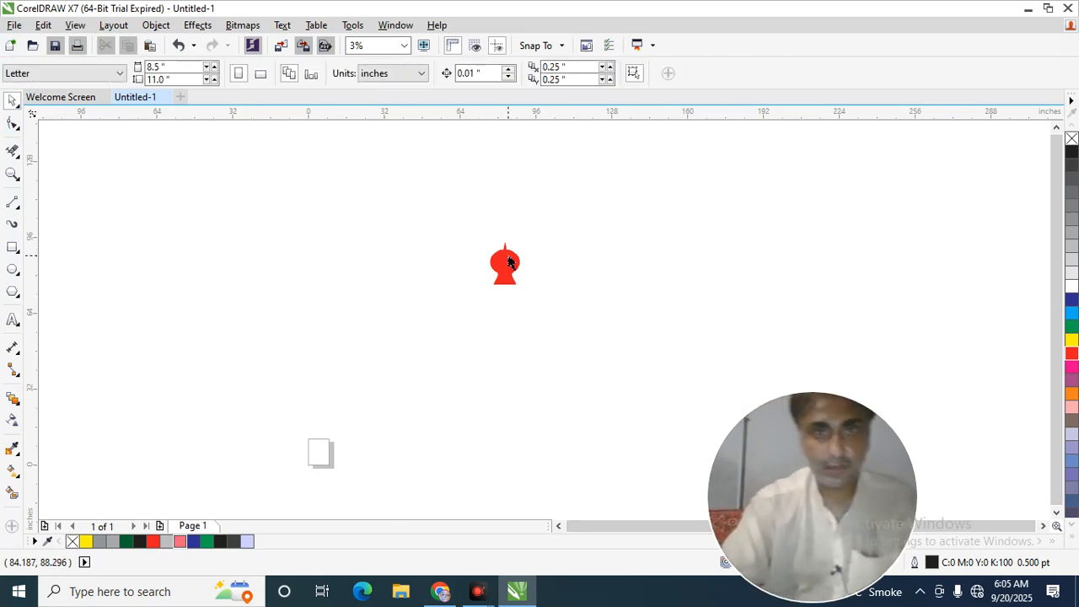
# Enlarge the remaining red shape several times and reposition it beside the page.
pyautogui.click(509, 264)
pyautogui.moveTo(486, 291); pyautogui.dragTo(400, 410)
pyautogui.moveTo(515, 313); pyautogui.dragTo(502, 371)
pyautogui.click(667, 354)
# Make a smaller centered copy of the red shape, about 32.8 × 46.8 in, and color it blue.
pyautogui.click(445, 442)
pyautogui.moveTo(385, 471); pyautogui.dragTo(440, 390)
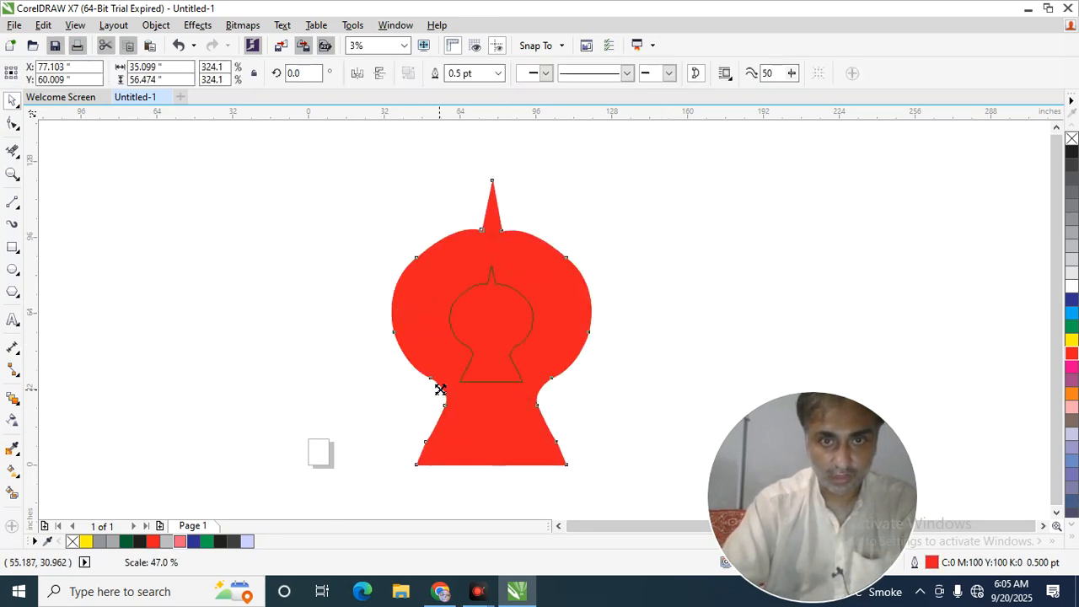
pyautogui.click(1072, 302)
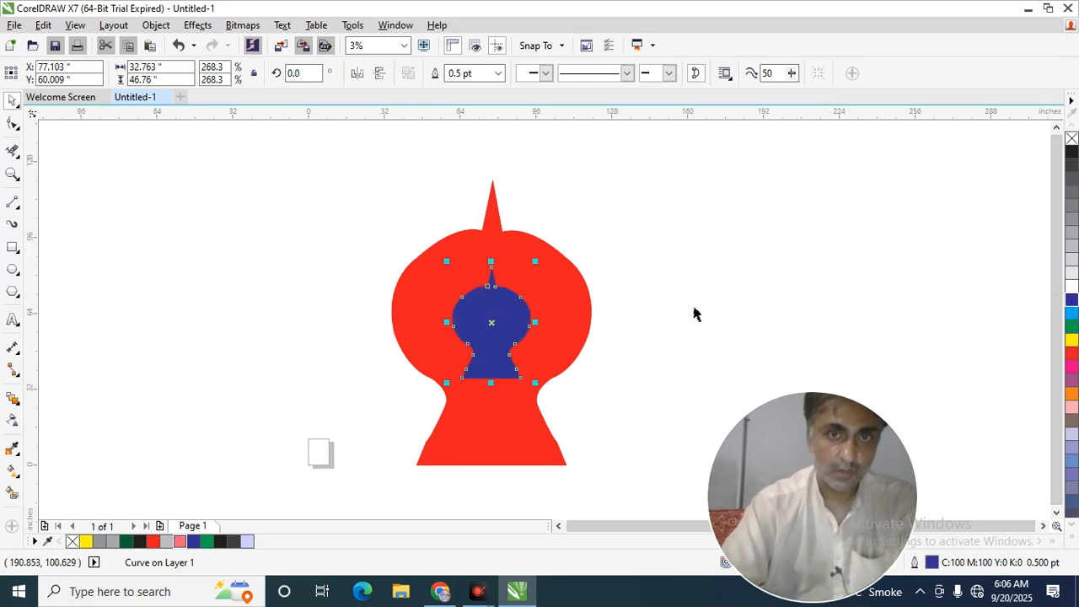
# Enlarge the blue shape about its center until only a narrow red border surrounds it, undoing the flipped attempt.
pyautogui.moveTo(536, 385); pyautogui.dragTo(569, 441)
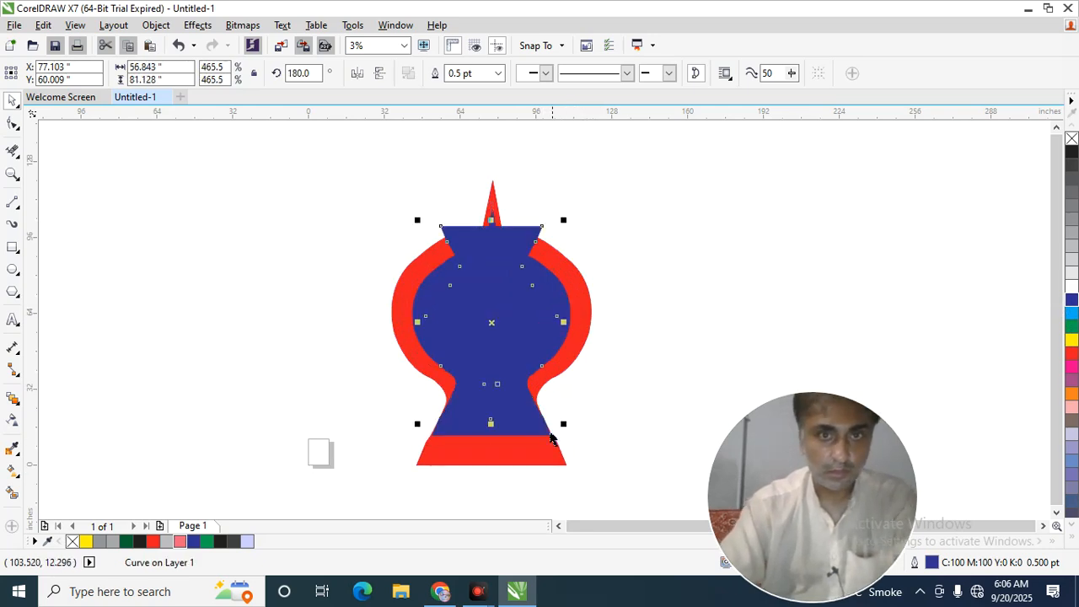
pyautogui.hotkey('ctrl', 'z')
pyautogui.click(618, 393)
# Make a smaller centered copy of the blue shape and color it green.
pyautogui.click(534, 422)
pyautogui.moveTo(574, 439); pyautogui.dragTo(540, 390)
pyautogui.click(1072, 327)
pyautogui.click(768, 282)
# Make a smaller centered copy of the green shape and color it yellow.
pyautogui.click(474, 354)
pyautogui.moveTo(537, 384); pyautogui.dragTo(516, 354)
pyautogui.click(1072, 342)
pyautogui.click(775, 296)
# Group the four nested shapes, scale the group down to about 43.5 × 62.1 in, and move it up and to the right.
pyautogui.scroll(-1, 390, 293)
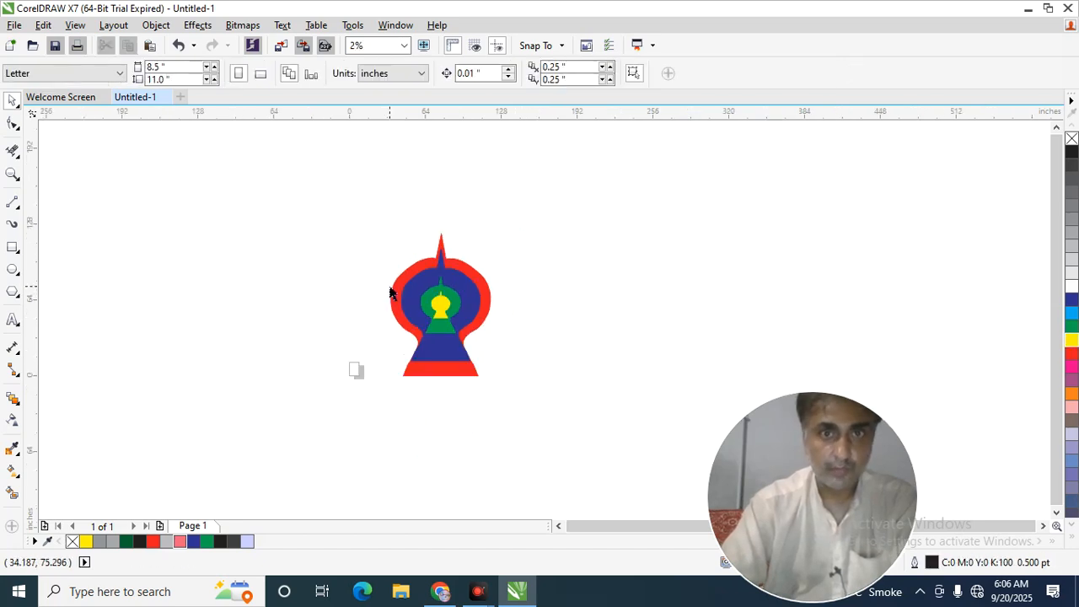
pyautogui.moveTo(477, 393); pyautogui.dragTo(575, 457)
pyautogui.hotkey('ctrl', 'g')
pyautogui.moveTo(437, 372); pyautogui.dragTo(517, 240)
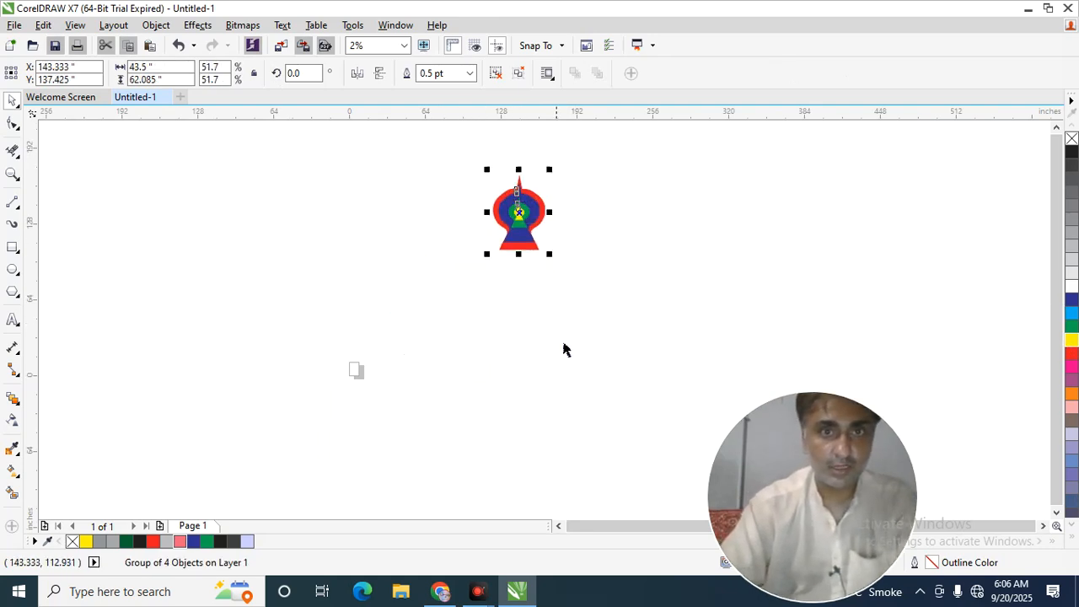
pyautogui.click(563, 343)
pyautogui.click(12, 271)
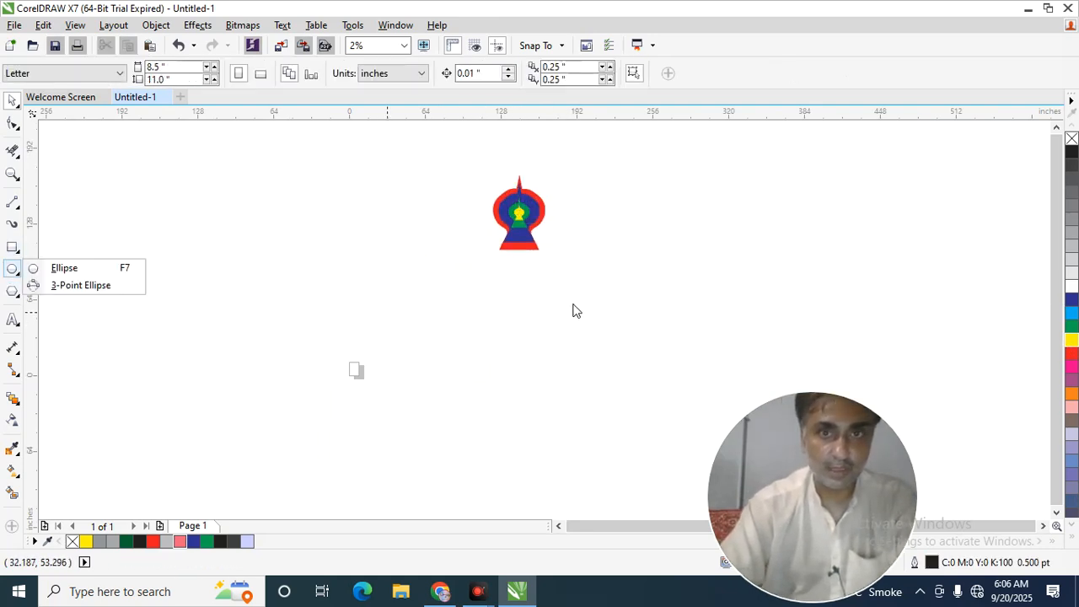
pyautogui.click(99, 285)
pyautogui.moveTo(503, 277); pyautogui.dragTo(543, 299)
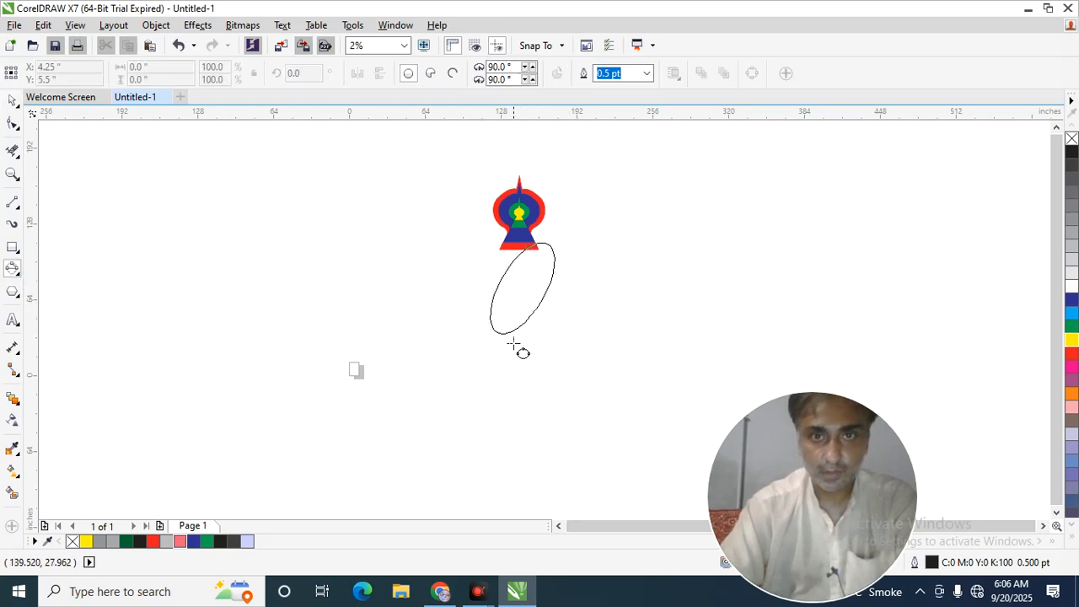
pyautogui.press('Escape')
pyautogui.click(17, 253)
pyautogui.click(15, 203)
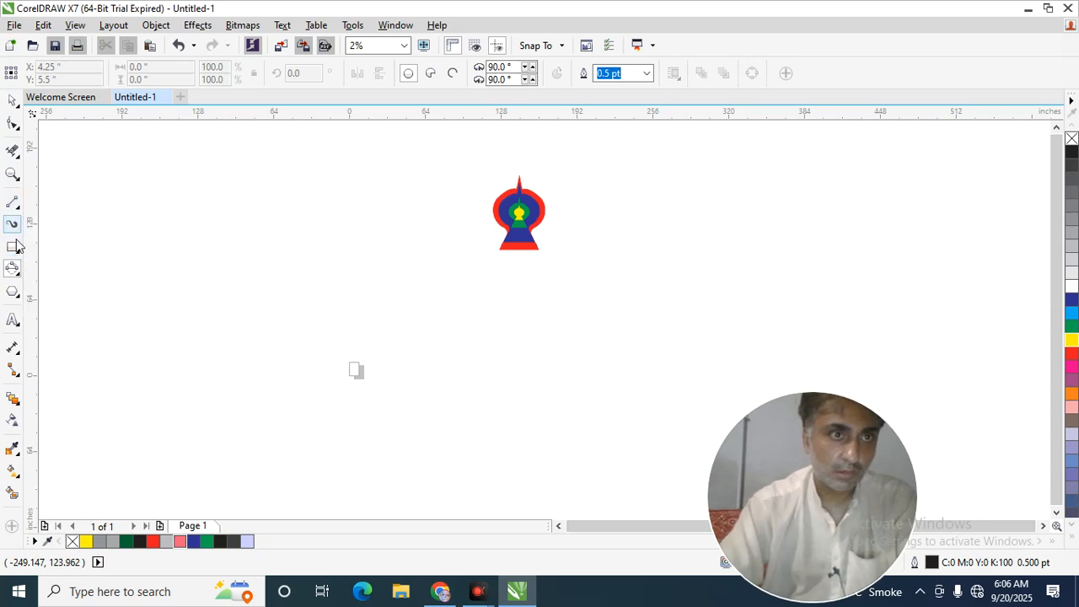
# Draw a circle about 22.7 in in diameter just below the grouped motif.
pyautogui.moveTo(23, 269)
pyautogui.click(64, 267)
pyautogui.moveTo(468, 291); pyautogui.dragTo(527, 299)
pyautogui.click(15, 103)
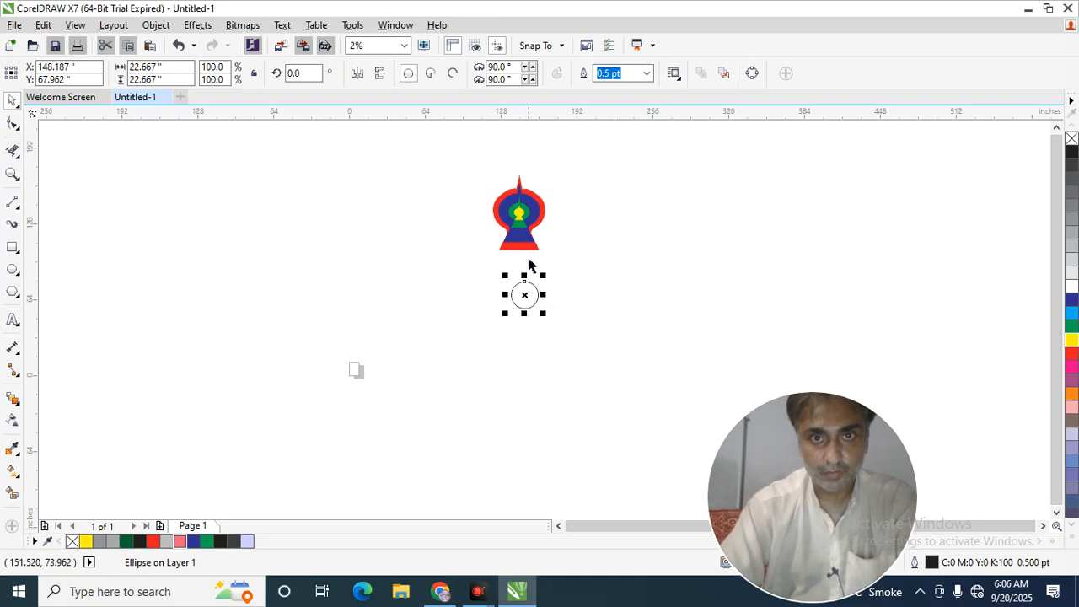
# Try to rotate copies of the motif around the circle's center, repeating the duplication into a ring of eight.
pyautogui.click(527, 240)
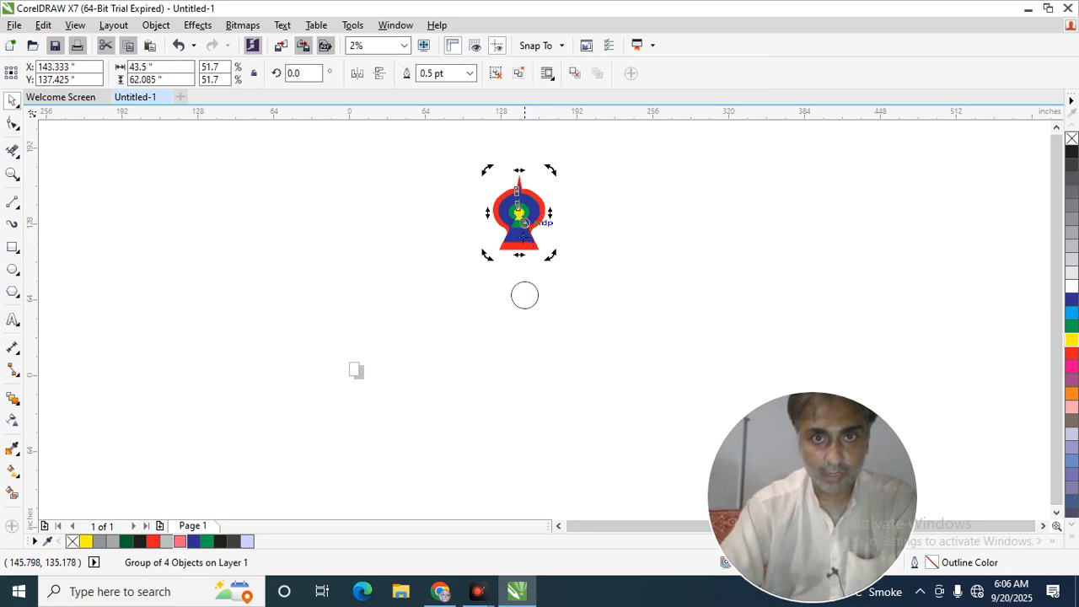
pyautogui.moveTo(559, 183); pyautogui.dragTo(599, 249)
pyautogui.hotkey('ctrl', 'r')
pyautogui.hotkey('ctrl', 'r')
pyautogui.hotkey('ctrl', 'r')
pyautogui.hotkey('ctrl', 'r')
pyautogui.hotkey('ctrl', 'r')
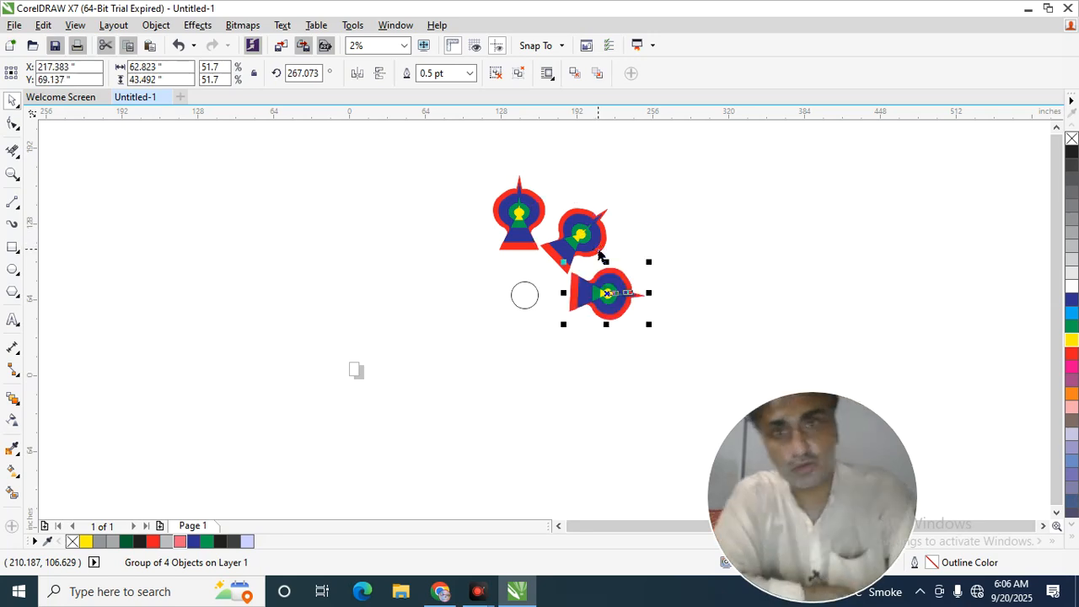
pyautogui.hotkey('ctrl', 'r')
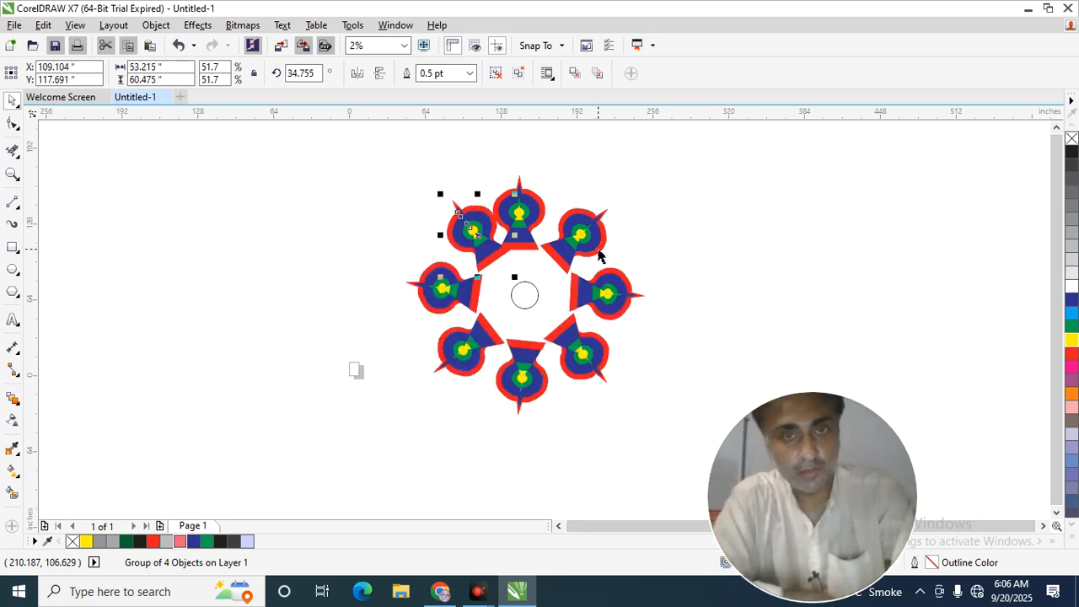
# Undo the rotated copies, leaving only the original motif and the circle.
pyautogui.hotkey('ctrl', 'z')
pyautogui.hotkey('ctrl', 'z')
pyautogui.hotkey('ctrl', 'z')
pyautogui.hotkey('ctrl', 'z')
pyautogui.hotkey('ctrl', 'z')
pyautogui.hotkey('ctrl', 'z')
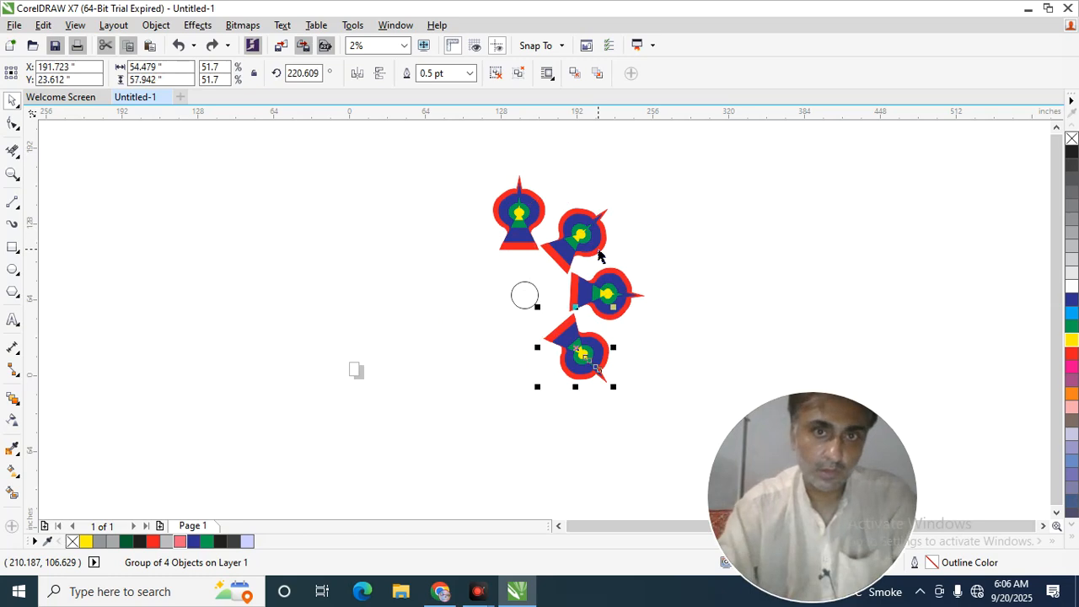
pyautogui.hotkey('ctrl', 'z')
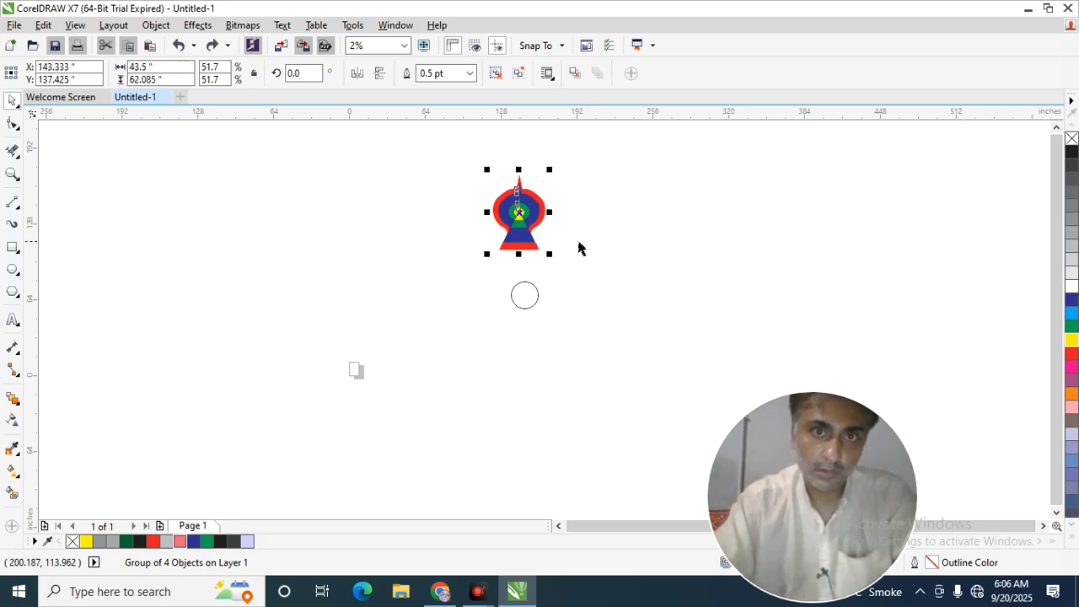
# Rotate a copy of the motif around the circle's center and repeat the duplication to complete a ring of nine motifs.
pyautogui.click(528, 235)
pyautogui.moveTo(548, 172); pyautogui.dragTo(598, 239)
pyautogui.hotkey('ctrl', 'r')
pyautogui.hotkey('ctrl', 'r')
pyautogui.hotkey('ctrl', 'r')
pyautogui.hotkey('ctrl', 'r')
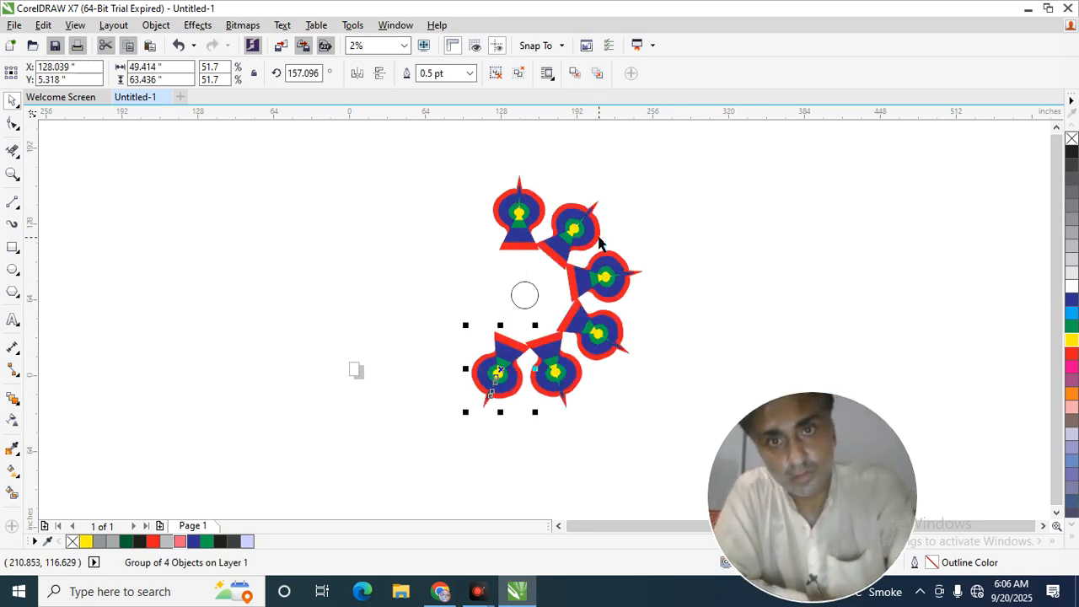
pyautogui.hotkey('ctrl', 'r')
pyautogui.hotkey('ctrl', 'r')
pyautogui.hotkey('ctrl', 'r')
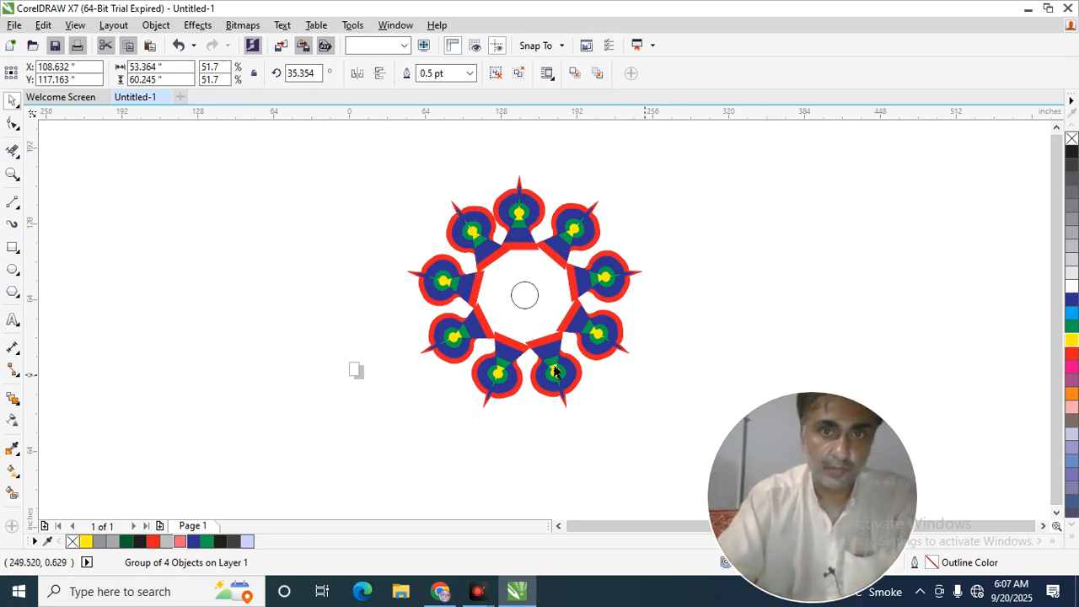
# Select the whole ring with its central circle and enlarge it to about 253 × 250 in.
pyautogui.click(612, 381)
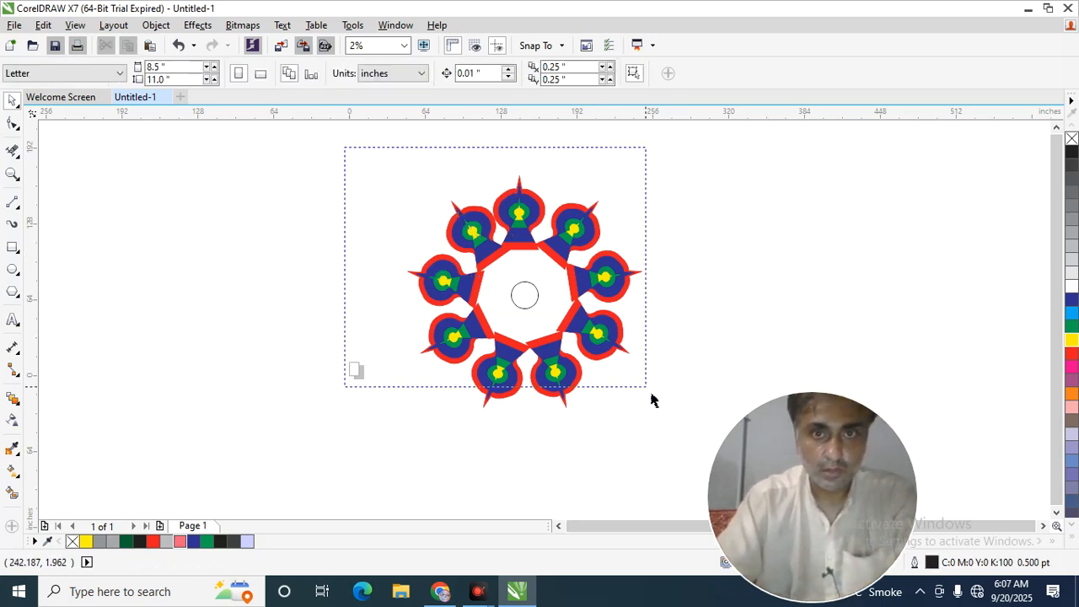
pyautogui.hotkey('ctrl', 'a')
pyautogui.moveTo(646, 410); pyautogui.dragTo(683, 457)
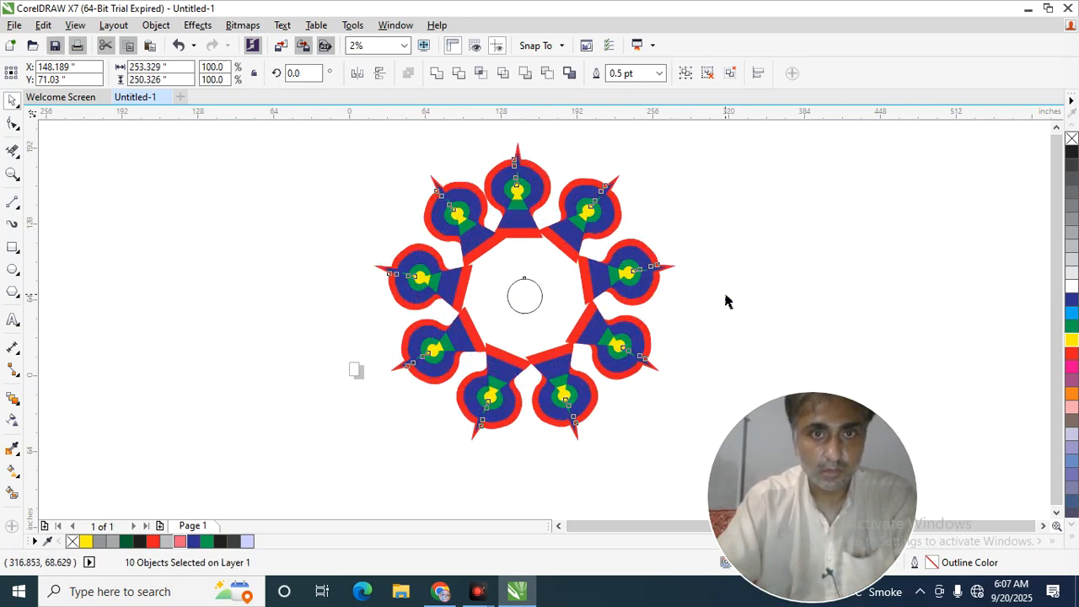
# Move the unfilled central circle out of the ring into the empty area beside it.
pyautogui.click(532, 305)
pyautogui.moveTo(529, 314); pyautogui.dragTo(771, 243)
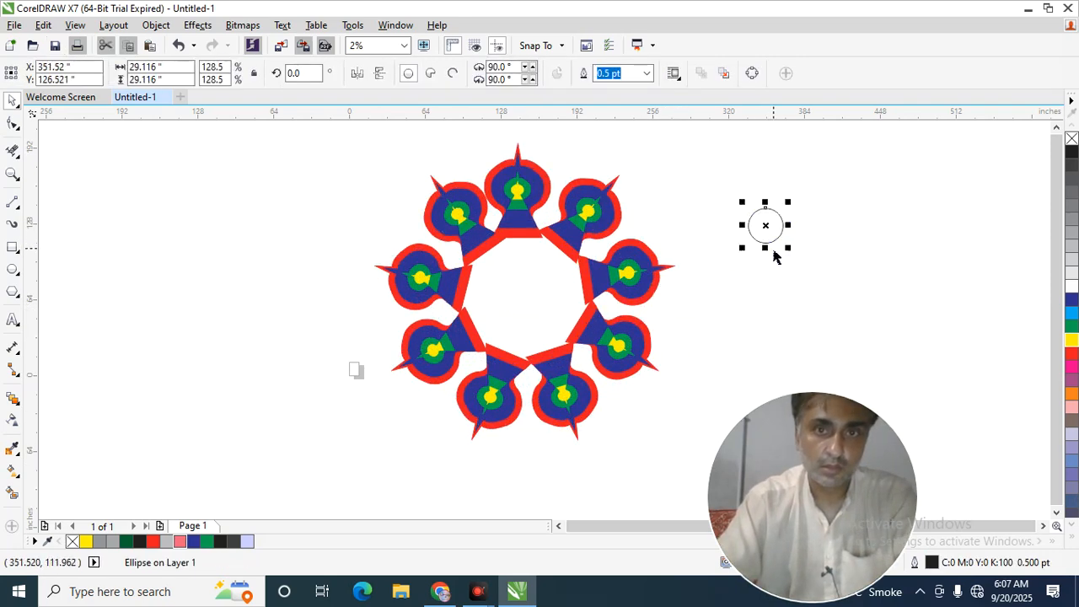
pyautogui.moveTo(622, 357); pyautogui.dragTo(563, 324)
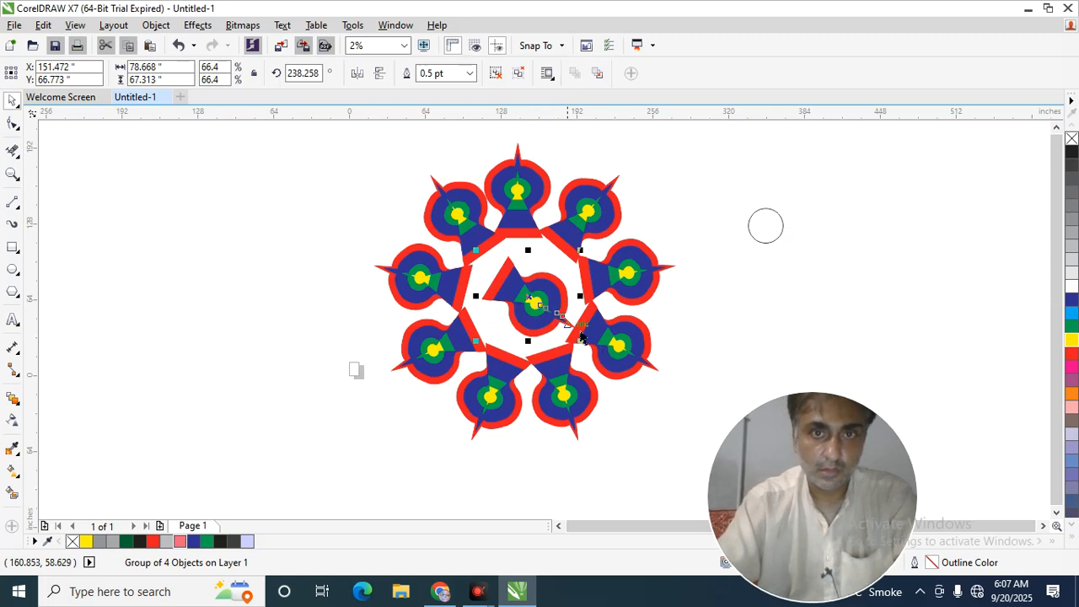
pyautogui.moveTo(484, 349); pyautogui.dragTo(458, 284)
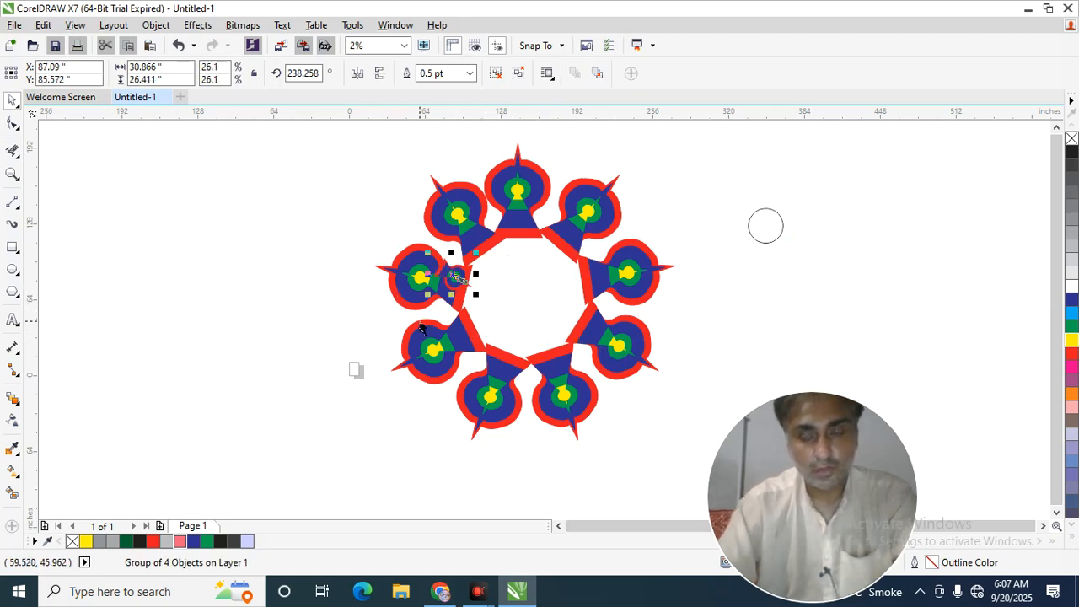
pyautogui.press('Delete')
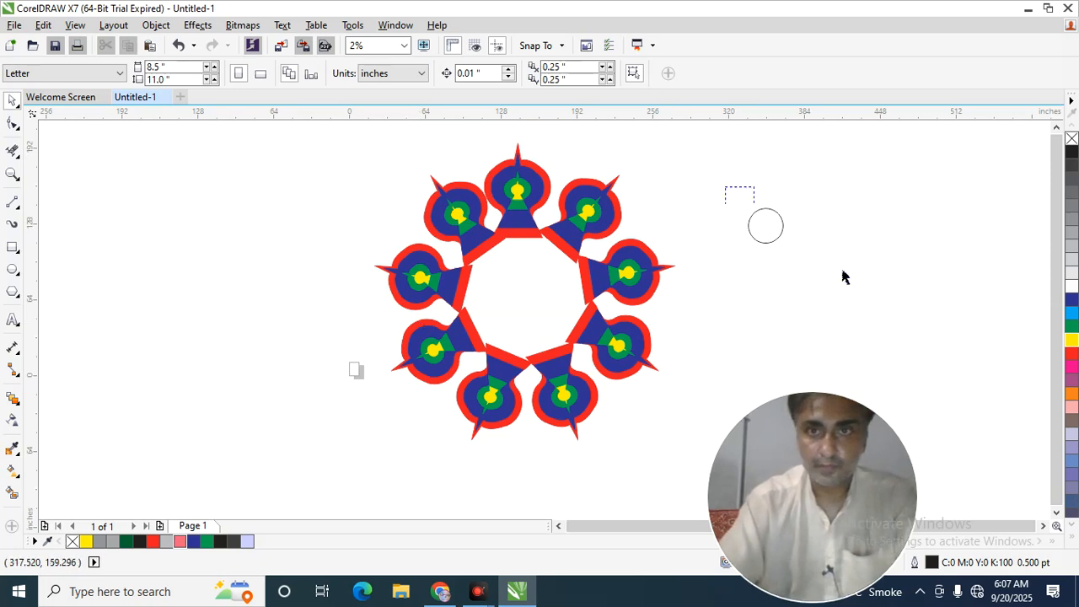
# Delete the unfilled circle lying outside the ring of motifs.
pyautogui.moveTo(728, 197); pyautogui.dragTo(894, 309)
pyautogui.press('Delete')
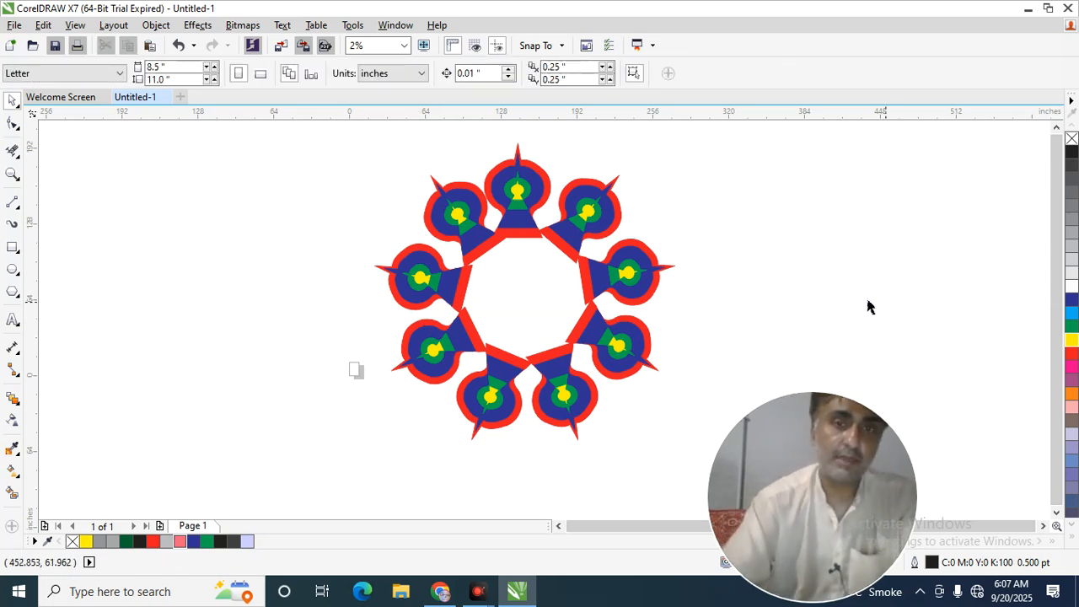
pyautogui.moveTo(291, 139); pyautogui.dragTo(712, 481)
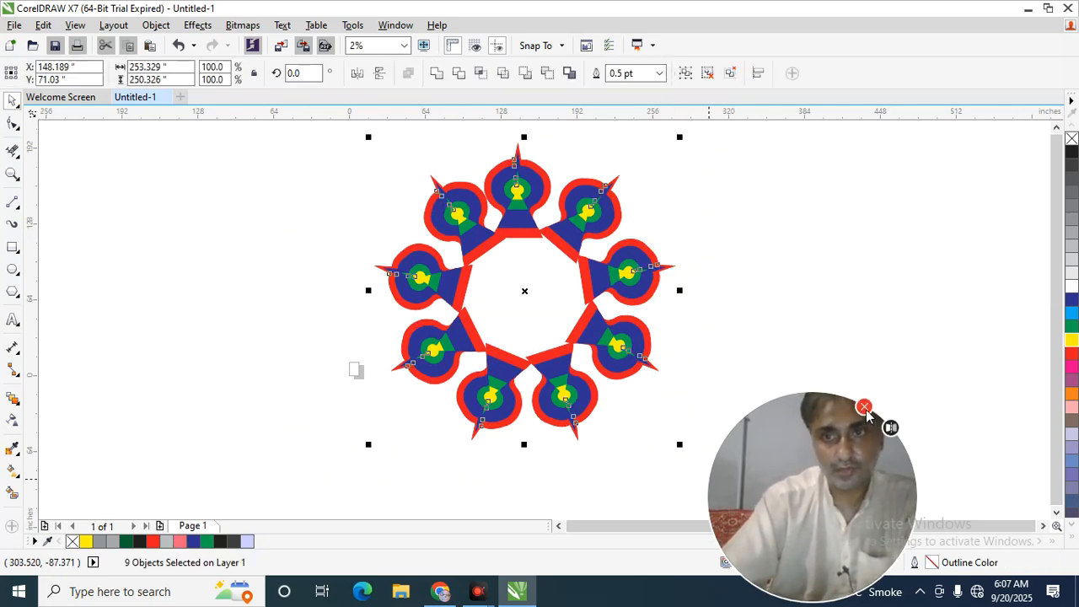
pyautogui.click(733, 488)
pyautogui.moveTo(663, 479); pyautogui.dragTo(330, 207)
pyautogui.click(325, 295)
# Draw a circle about 93 in in diameter inside the ring of motifs and fill it yellow.
pyautogui.click(13, 290)
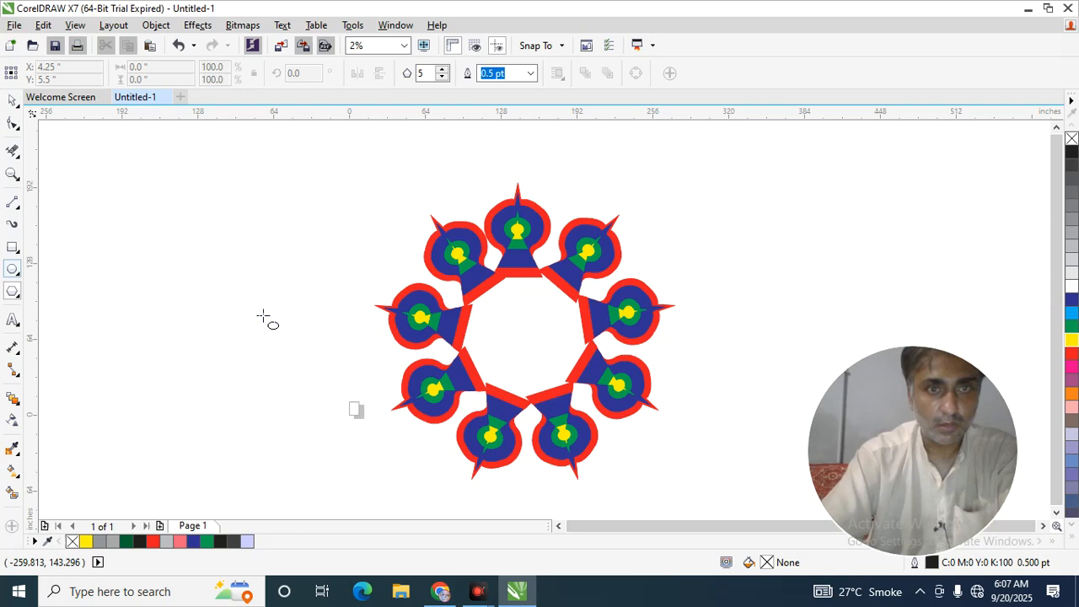
pyautogui.moveTo(517, 340); pyautogui.dragTo(578, 399)
pyautogui.click(1072, 341)
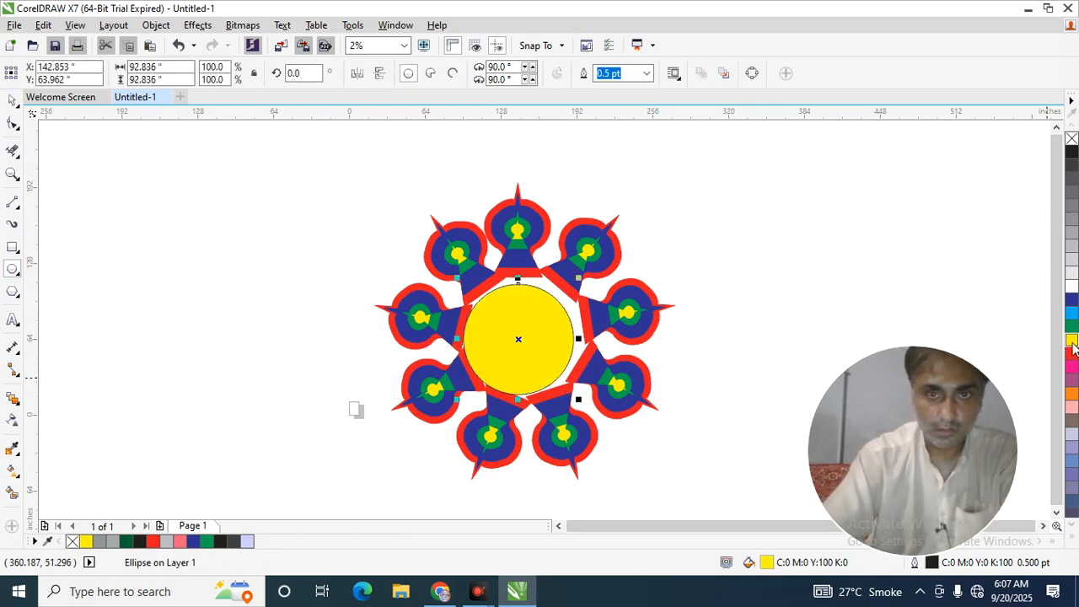
# Shift the yellow circle slightly so it sits centered within the ring of motifs.
pyautogui.click(12, 100)
pyautogui.moveTo(518, 348); pyautogui.dragTo(536, 331)
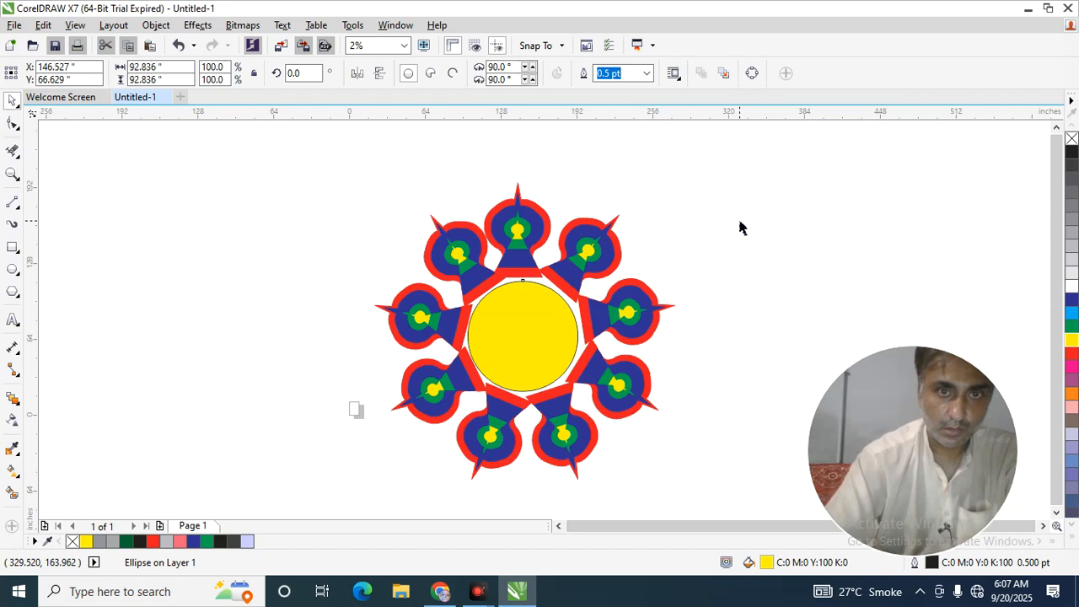
pyautogui.press('Right')
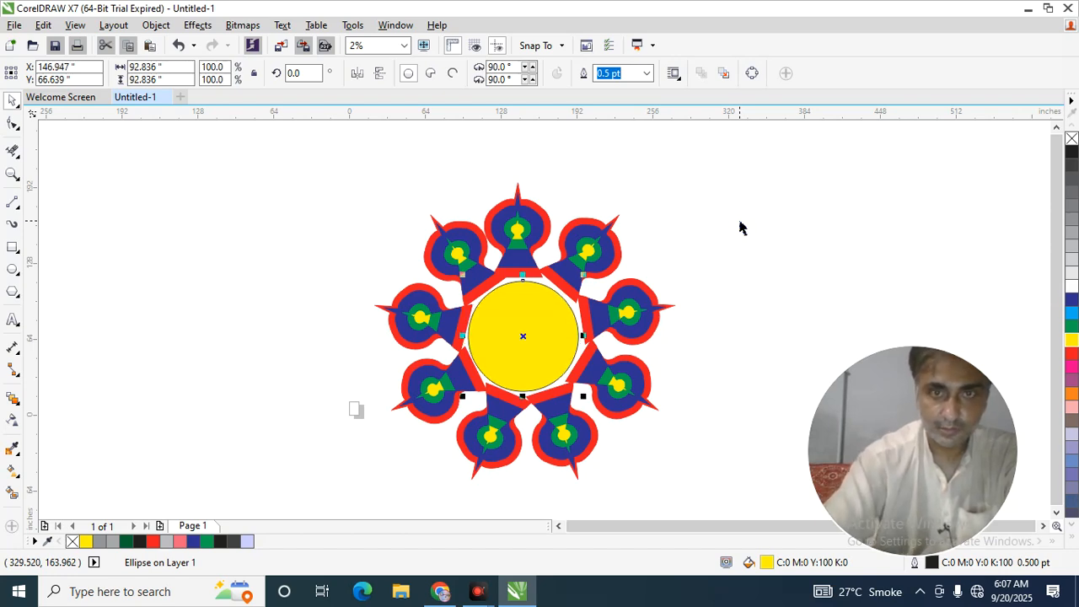
pyautogui.click(748, 206)
pyautogui.moveTo(505, 338); pyautogui.dragTo(503, 334)
pyautogui.click(742, 260)
# Make a much smaller concentric copy of the yellow circle and fill it black.
pyautogui.click(508, 361)
pyautogui.moveTo(461, 393); pyautogui.dragTo(504, 355)
pyautogui.click(1072, 152)
pyautogui.click(896, 211)
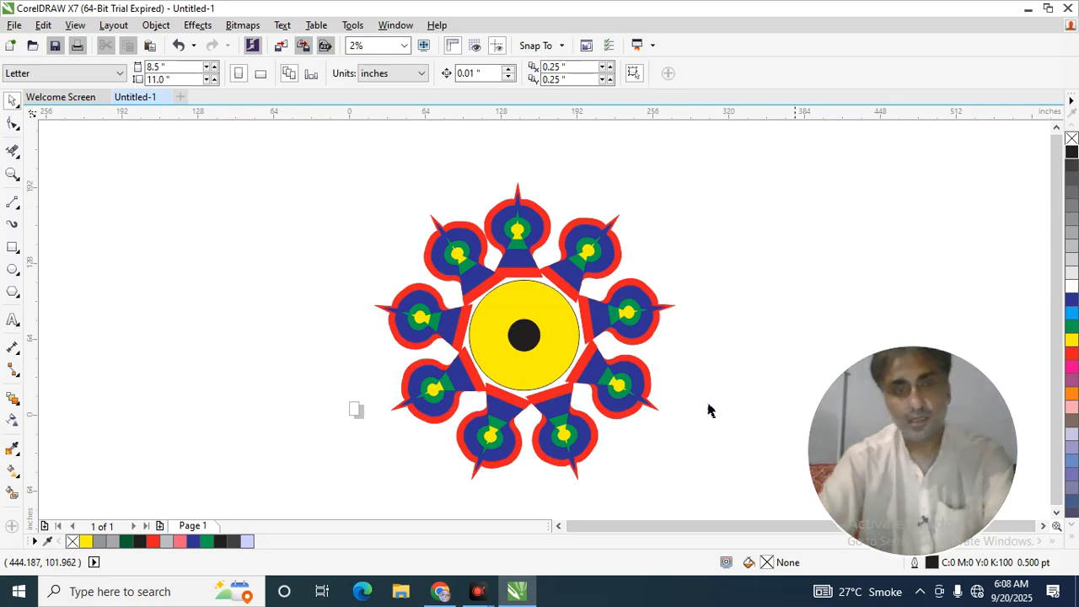
# Place a black dot copy about 17.3 in wide above the center dot and rotate repeated copies around the center, keeping seven outer dots.
pyautogui.moveTo(536, 342); pyautogui.dragTo(541, 312)
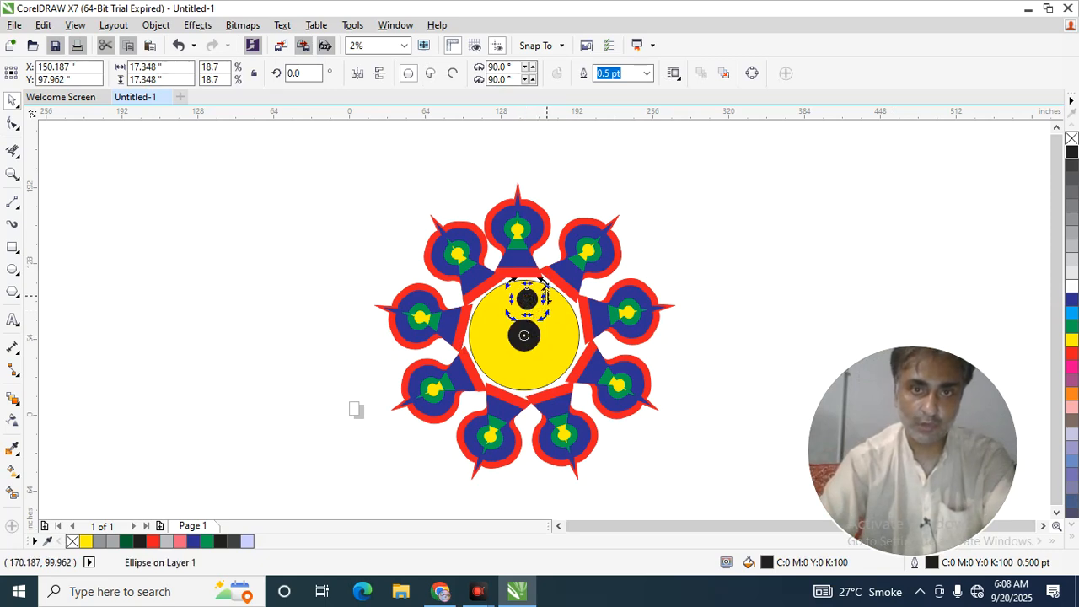
pyautogui.moveTo(542, 285); pyautogui.dragTo(574, 316)
pyautogui.hotkey('ctrl', 'r')
pyautogui.hotkey('ctrl', 'r')
pyautogui.hotkey('ctrl', 'r')
pyautogui.hotkey('ctrl', 'r')
pyautogui.hotkey('ctrl', 'r')
pyautogui.hotkey('ctrl', 'r')
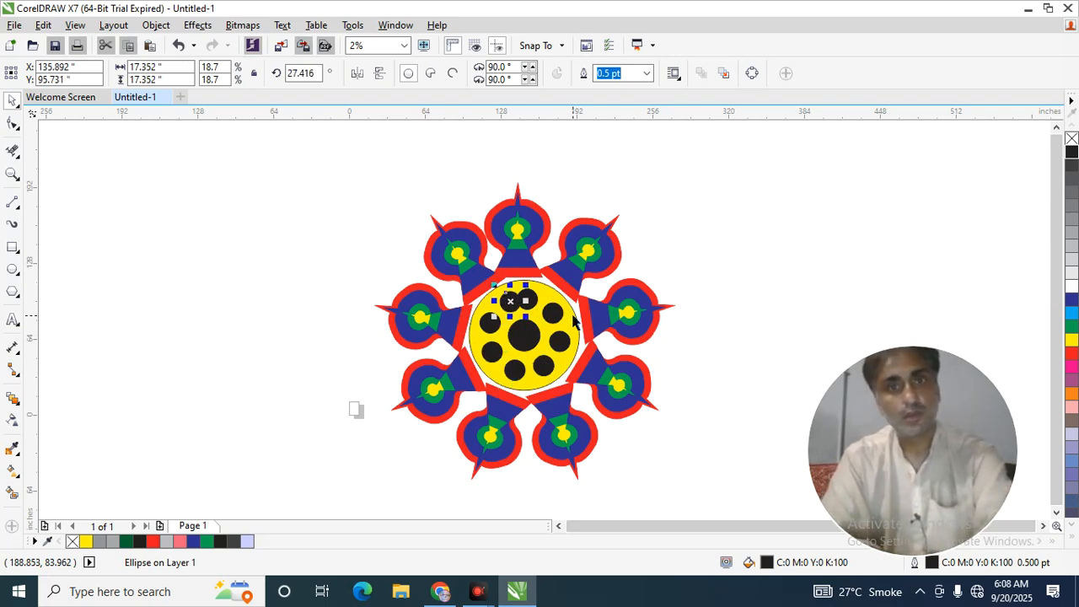
pyautogui.hotkey('ctrl', 'z')
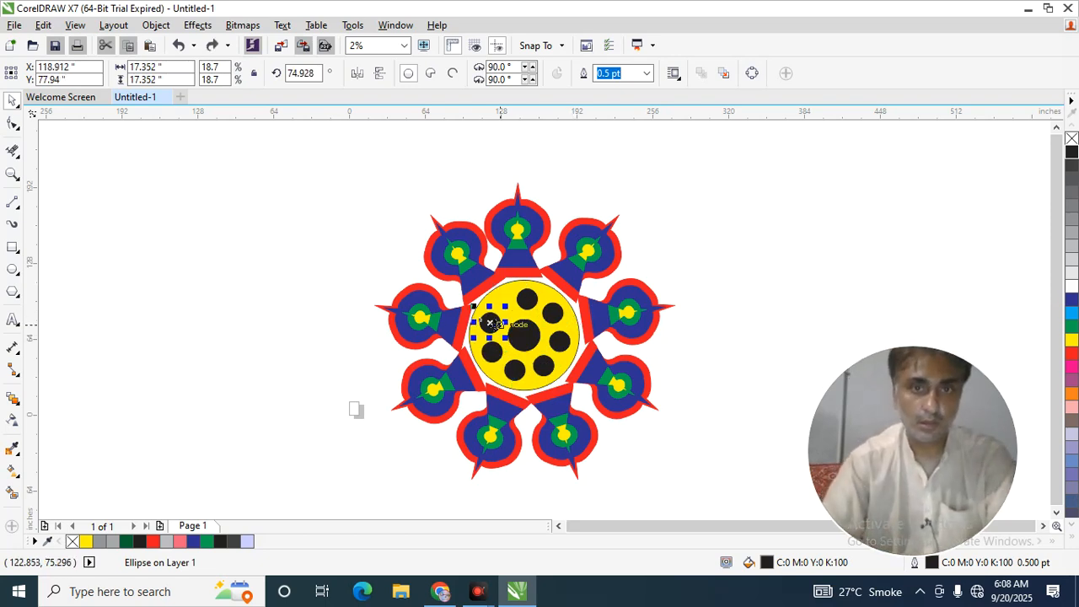
# Reposition the two leftmost outer black dots to even out the spacing of the dot ring.
pyautogui.moveTo(496, 321); pyautogui.dragTo(502, 315)
pyautogui.click(785, 297)
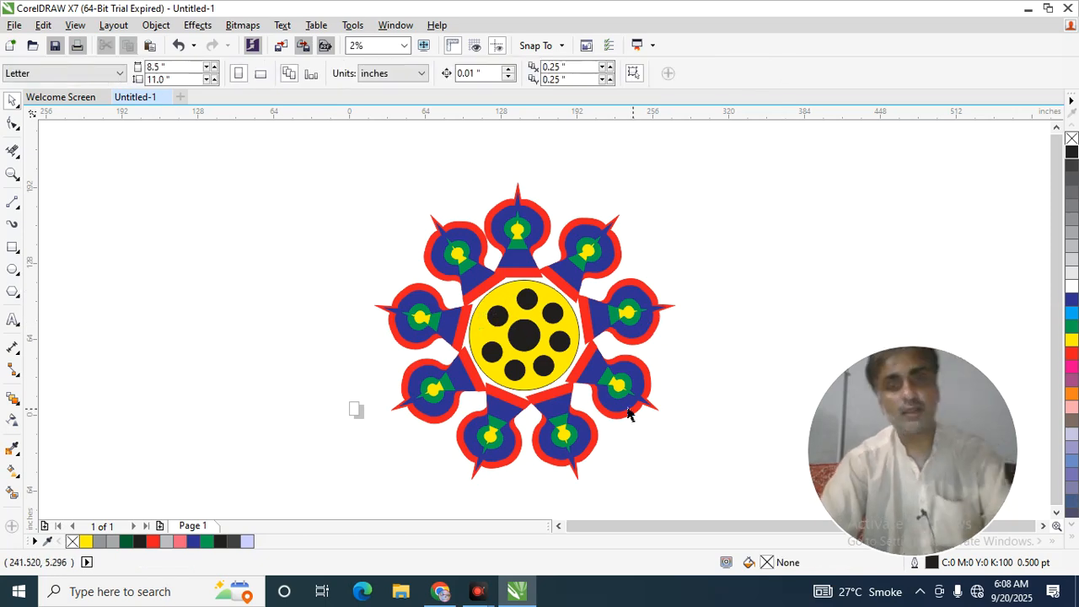
pyautogui.click(487, 354)
pyautogui.moveTo(493, 343); pyautogui.dragTo(492, 342)
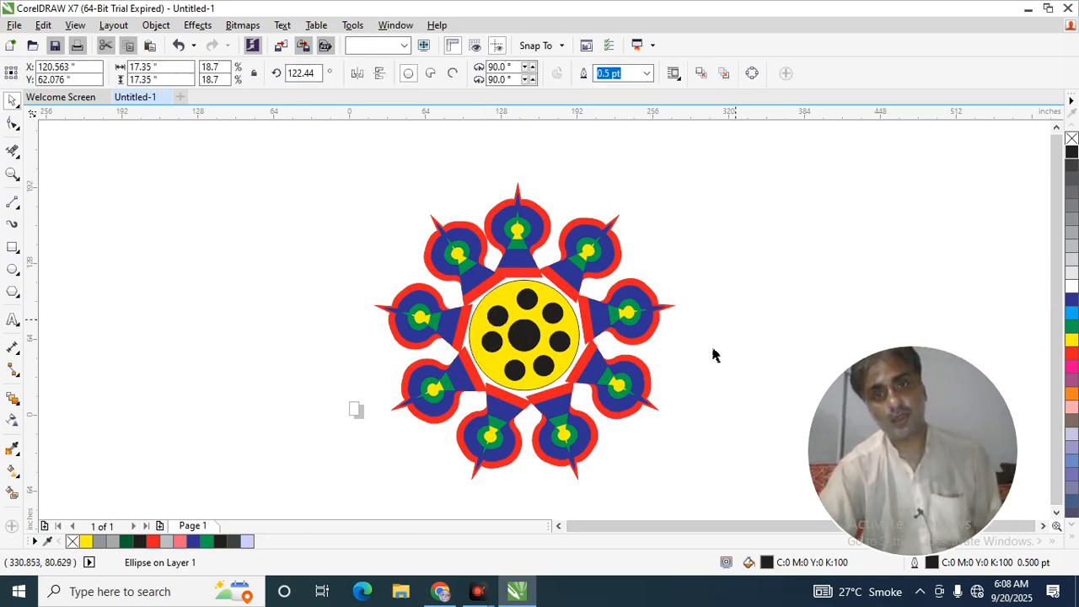
pyautogui.click(729, 325)
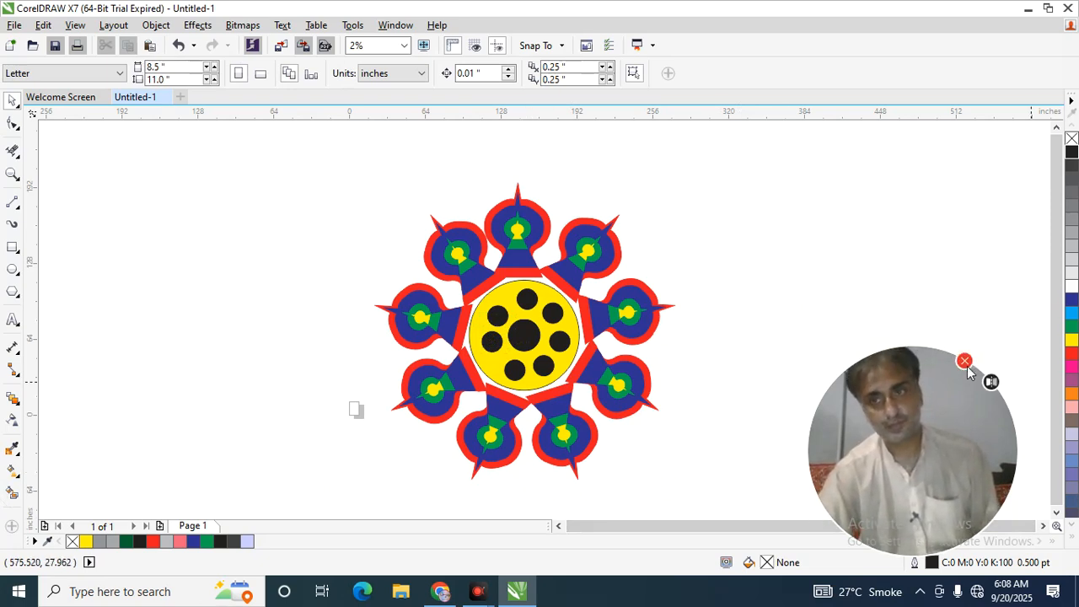
pyautogui.click(965, 363)
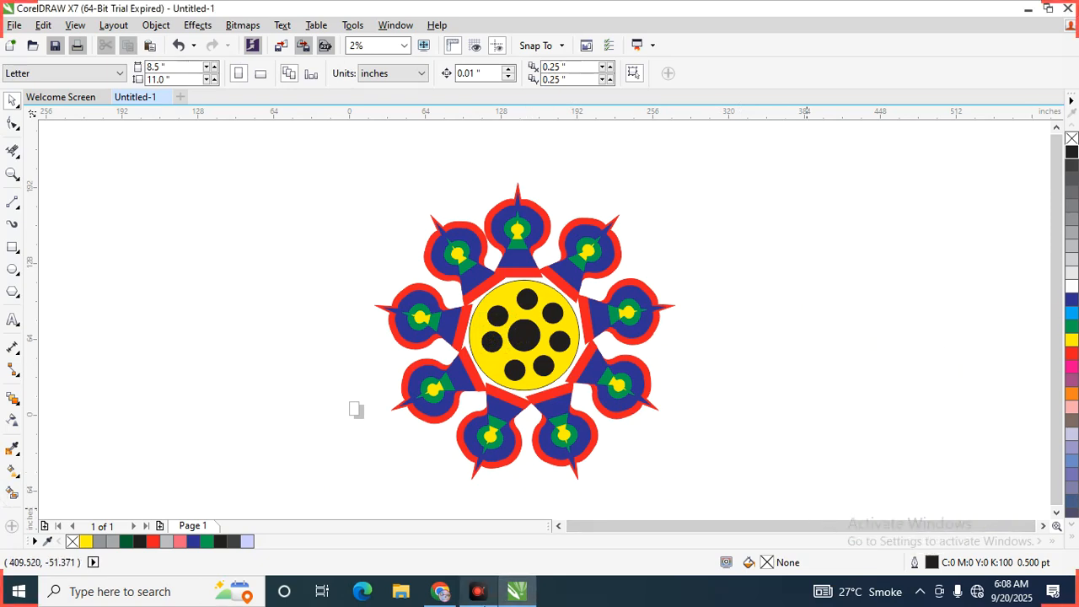